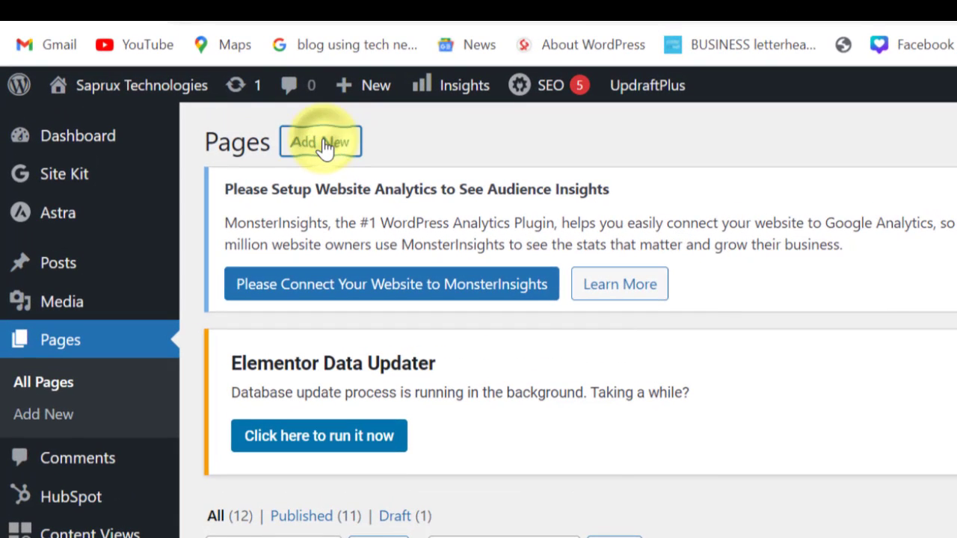
Create a new WordPress page titled 'Youtube Lesson' and publish it live.
click(325, 148)
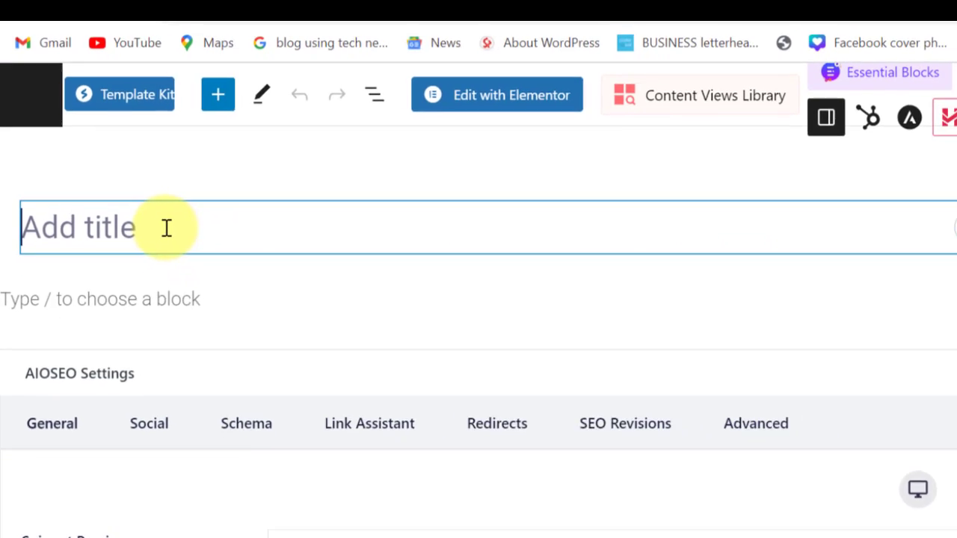
text(j)
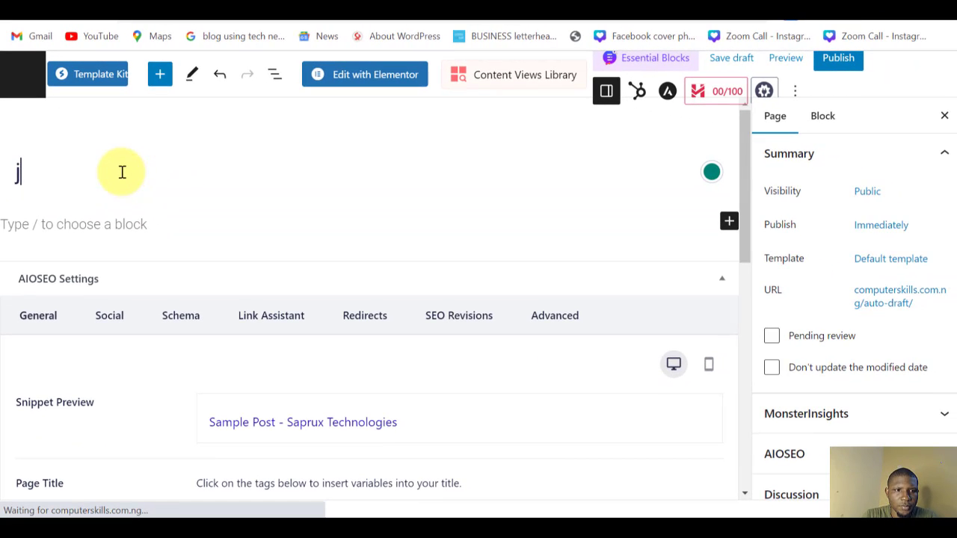
key(BackSpace)
text(Youtube Lesson)
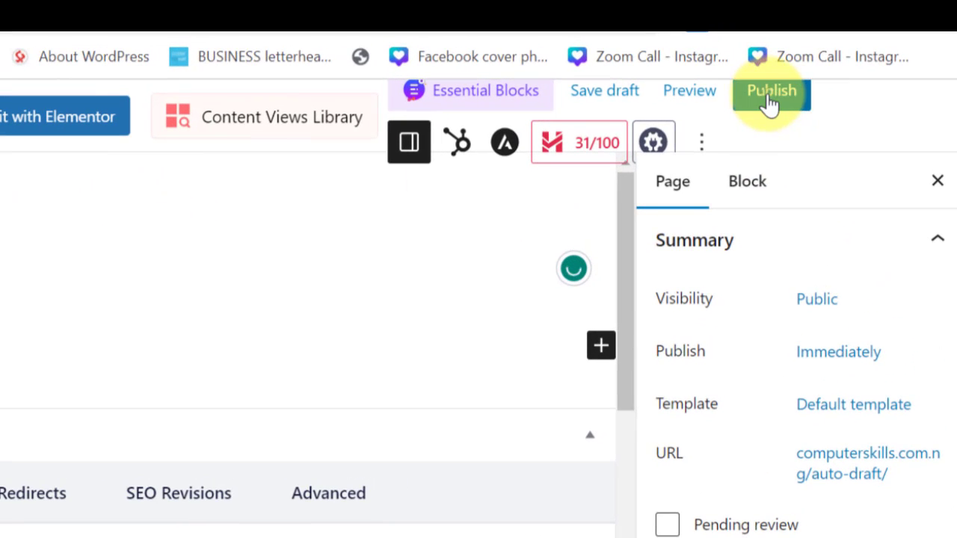
click(770, 105)
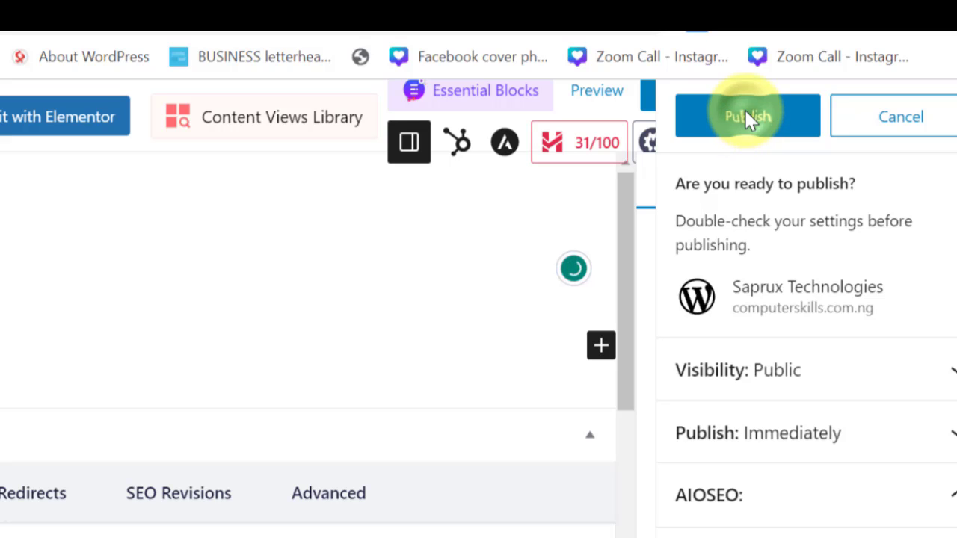
click(745, 114)
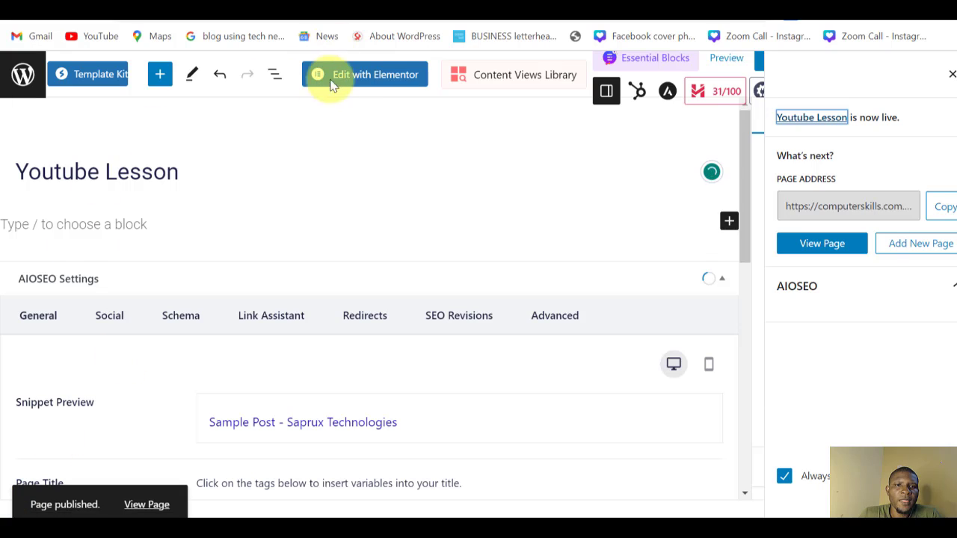
Open the Youtube Lesson page in Elementor and add a single-column section.
click(371, 82)
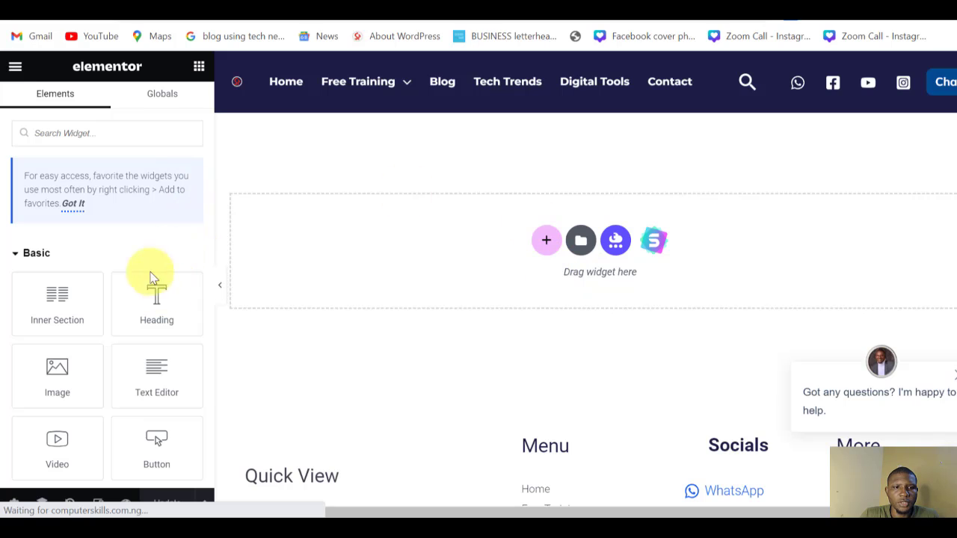
click(546, 243)
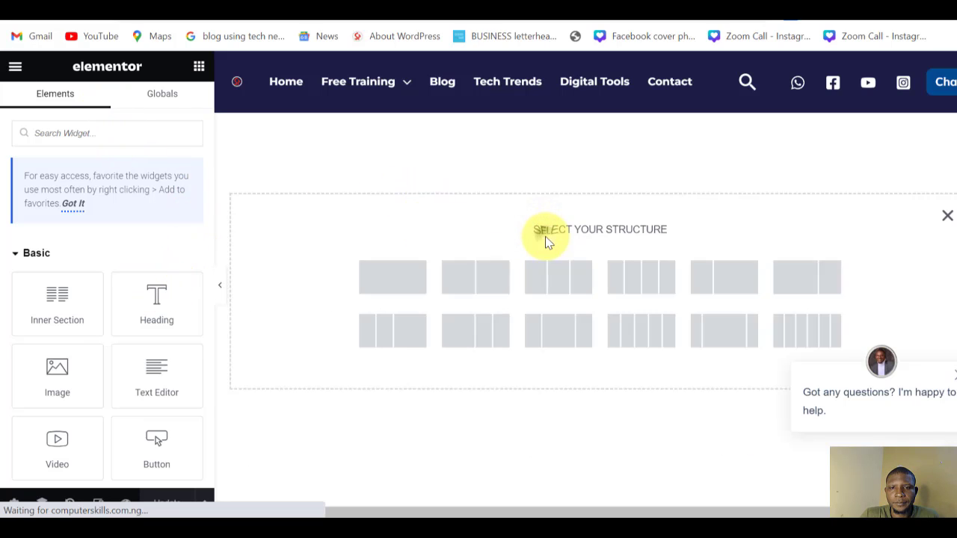
click(393, 280)
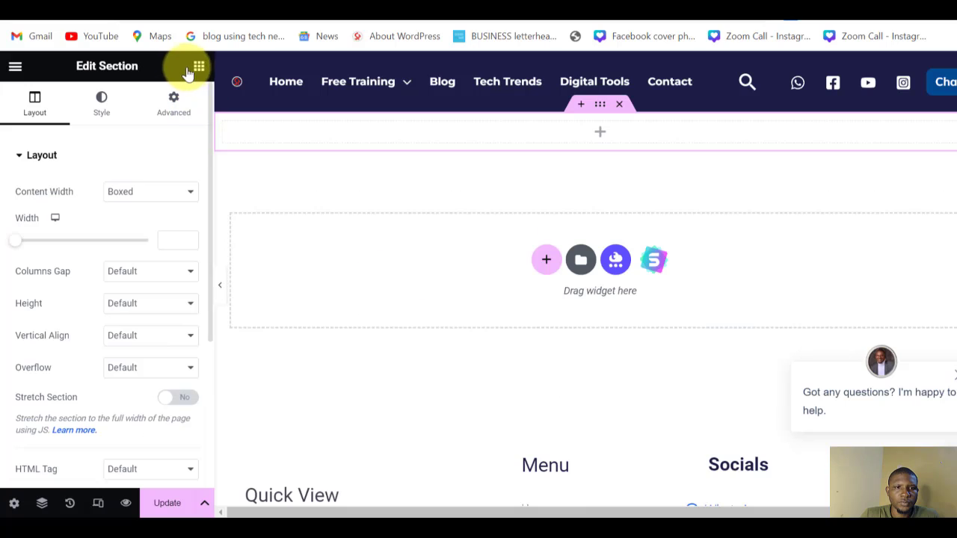
Search widgets for 'form' and place the Form widget in the empty top section.
click(599, 133)
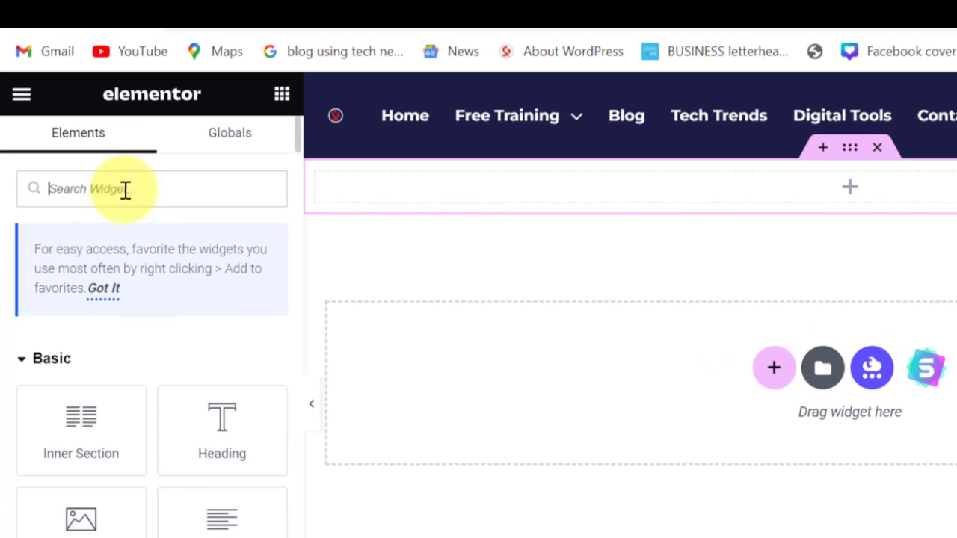
text(form)
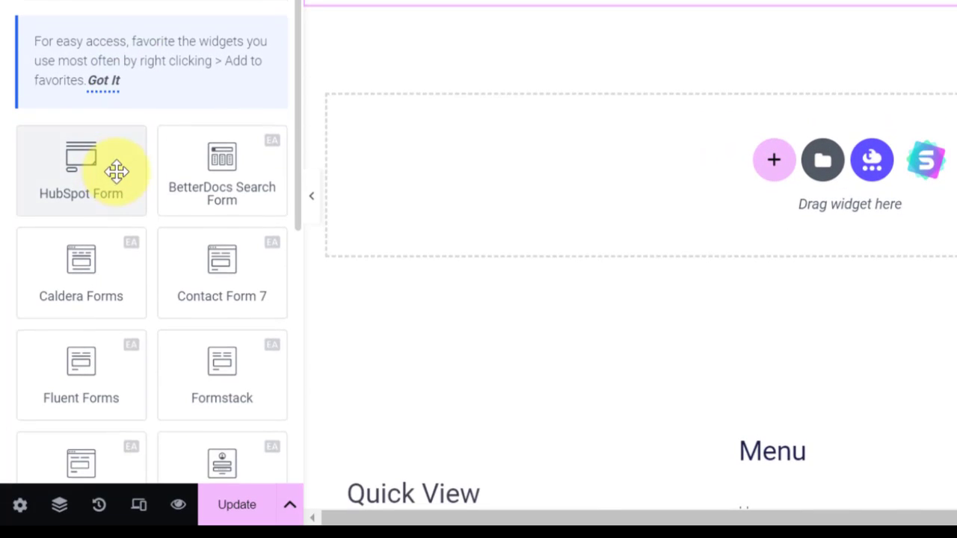
scroll(119, 224, down, 6)
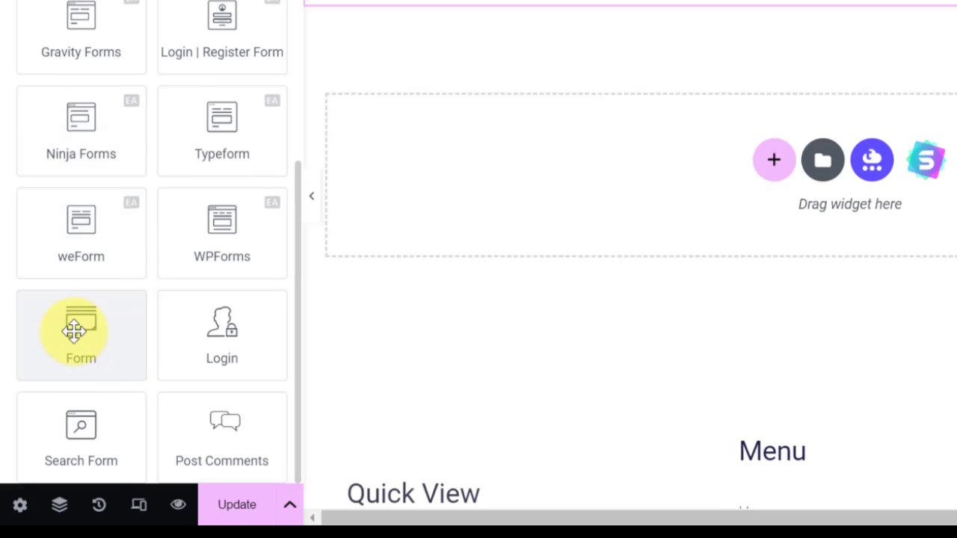
drag(75, 331, 844, 0)
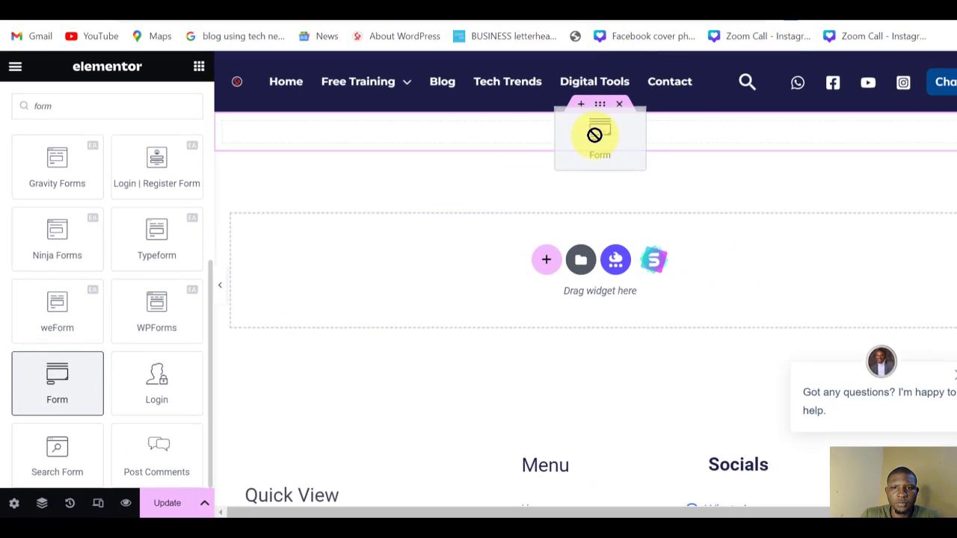
mouse_move(594, 135)
mouse_down()
mouse_move(606, 130)
mouse_move(608, 140)
mouse_move(606, 131)
mouse_up()
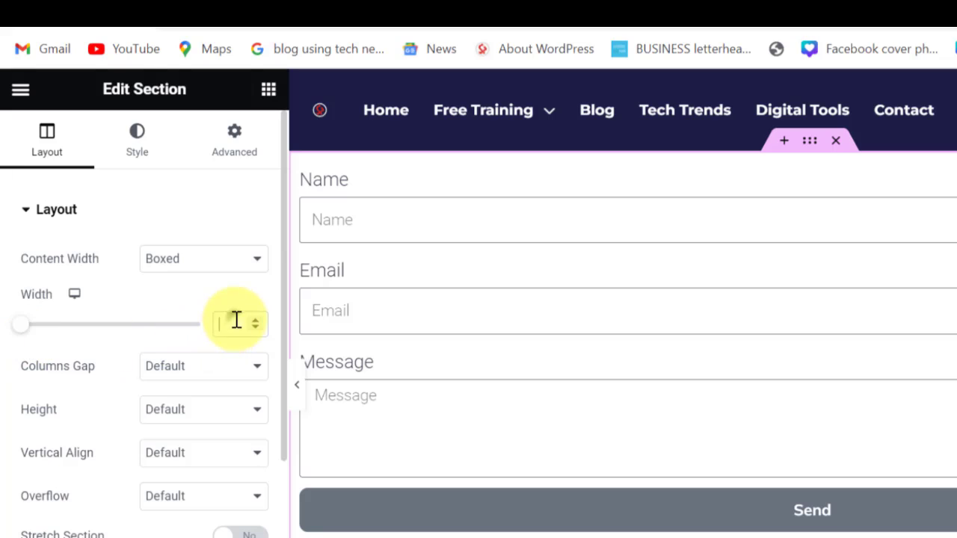
Set the section width to 500 px, padding to 0, and margins to top 100, bottom 0.
text(500)
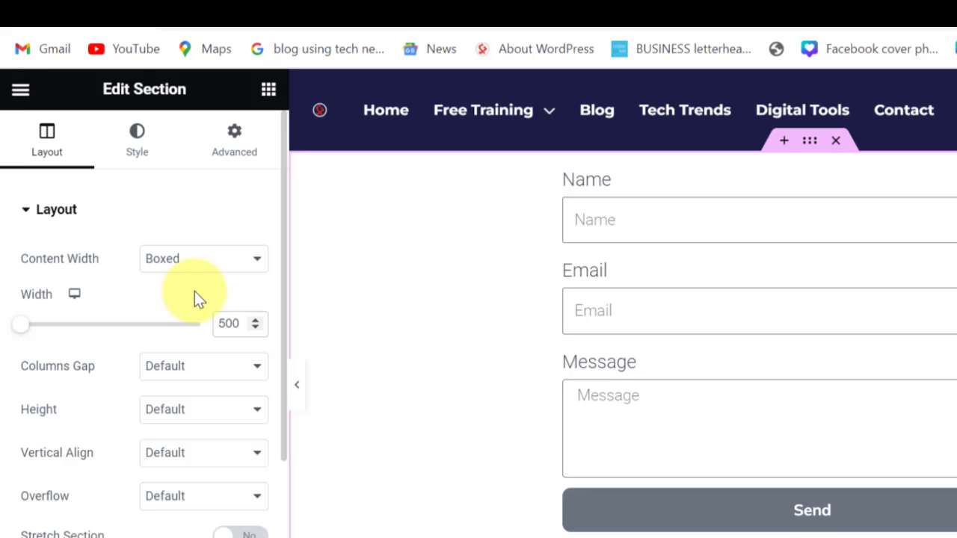
click(194, 291)
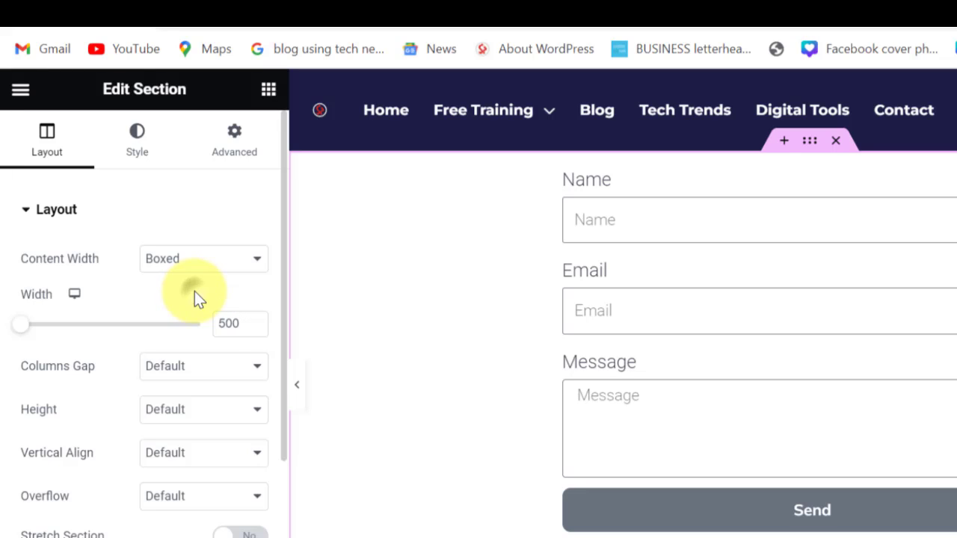
click(235, 147)
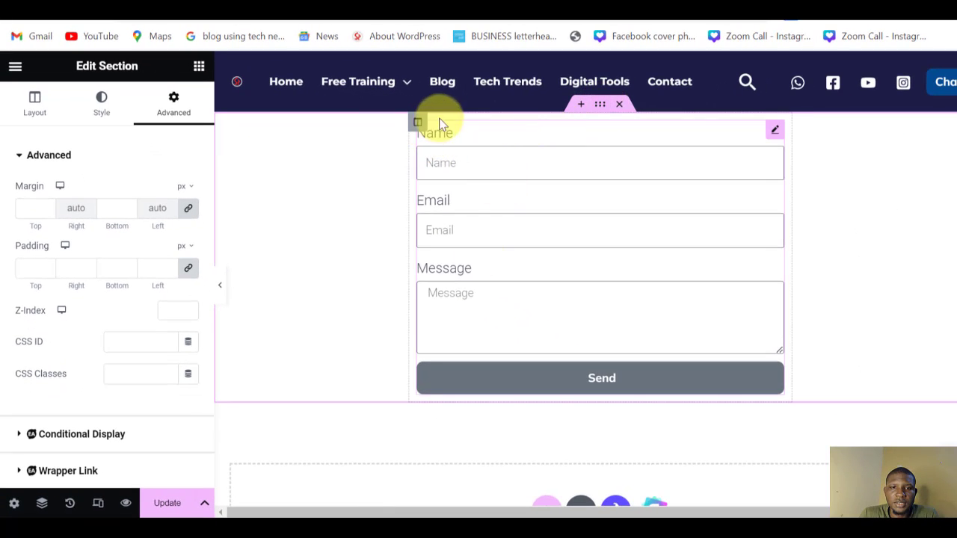
click(186, 267)
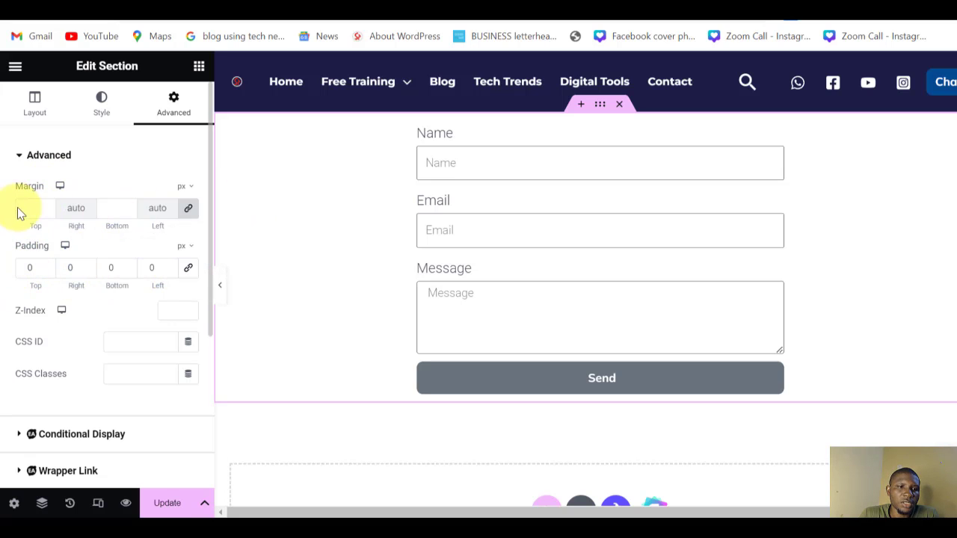
click(190, 209)
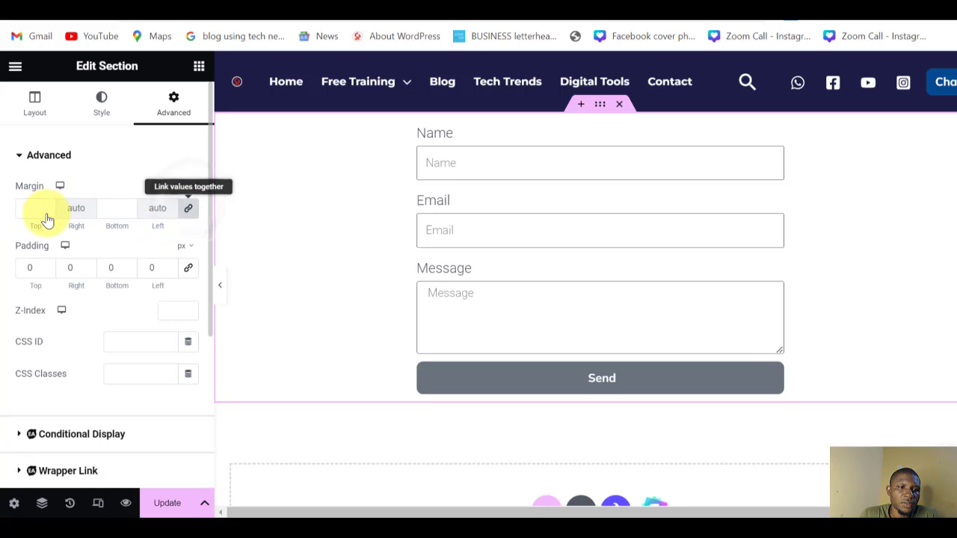
click(30, 210)
text(0)
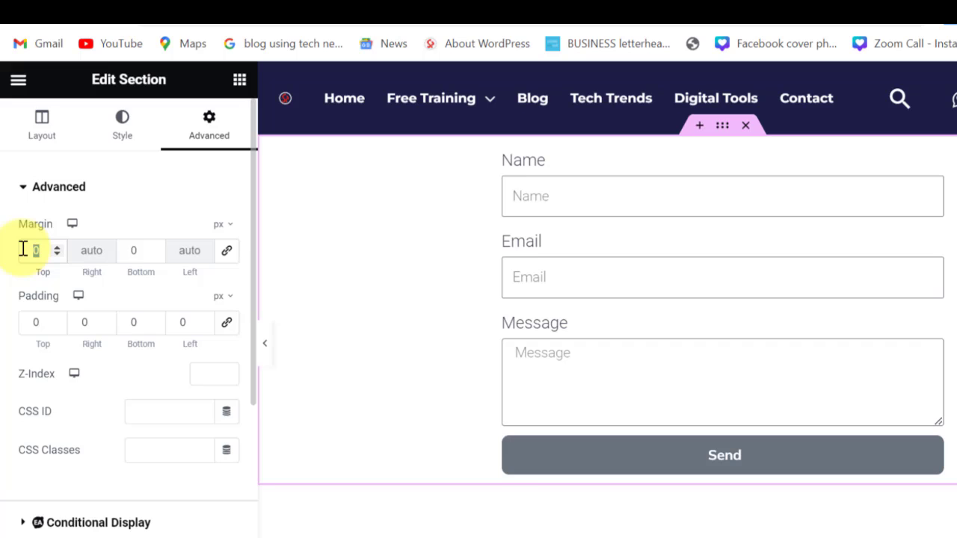
text(100)
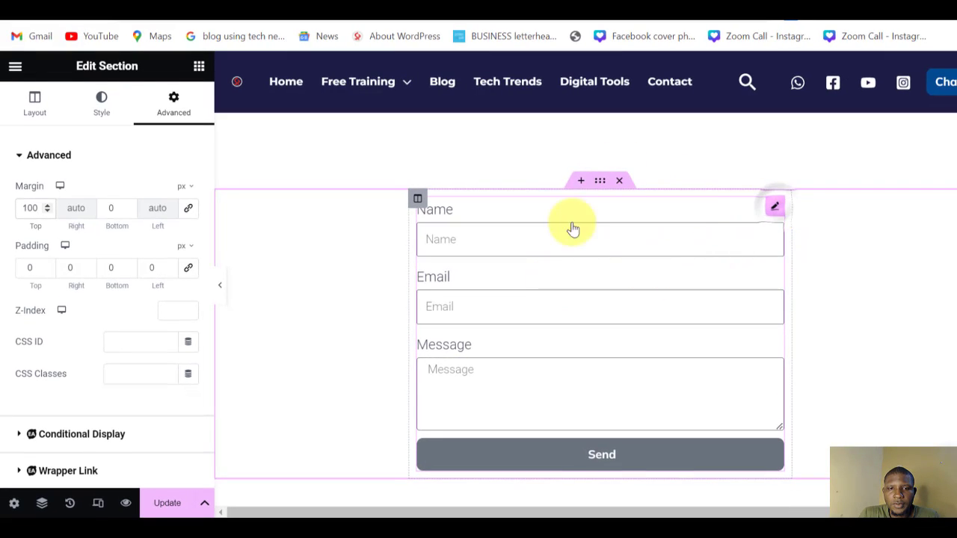
Remove the Message field, hide the labels, and try the Name and Email fields.
click(504, 400)
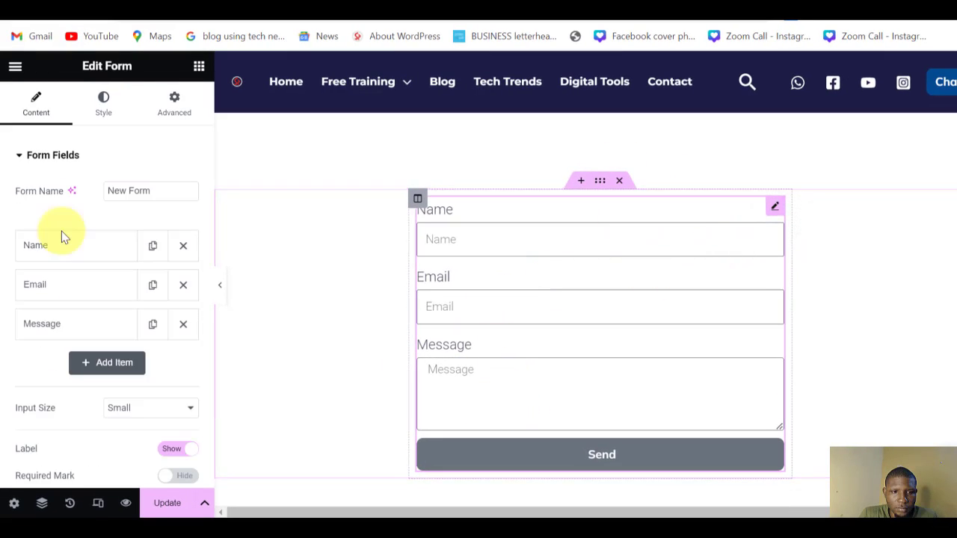
click(180, 325)
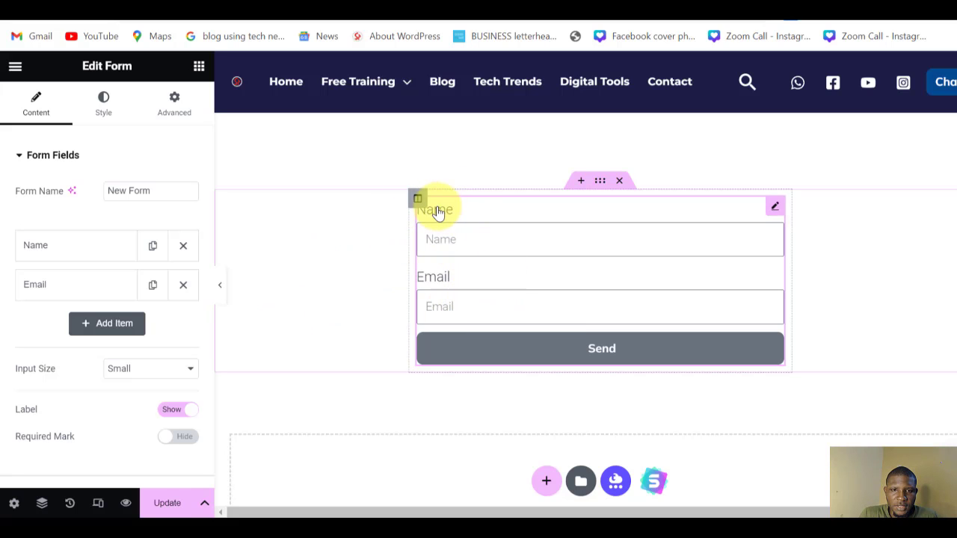
click(180, 409)
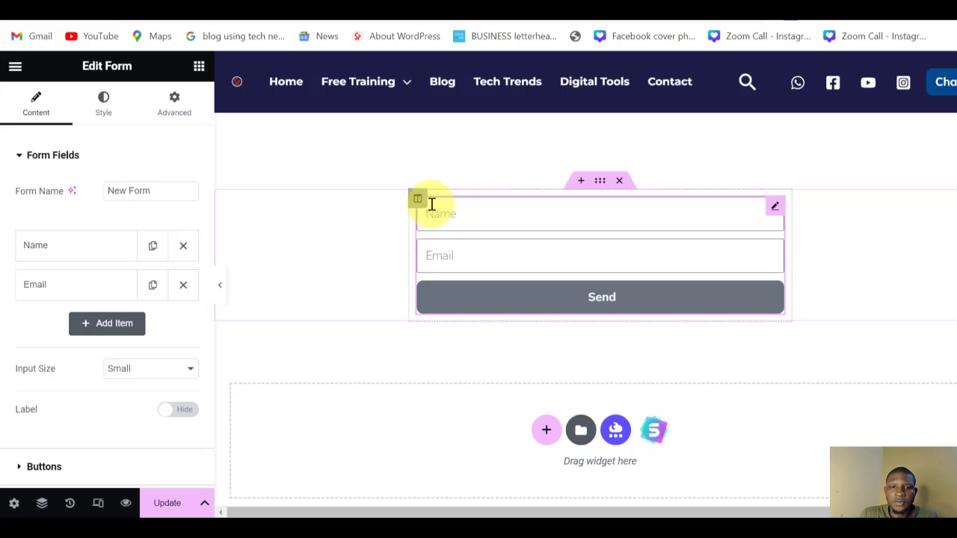
click(464, 214)
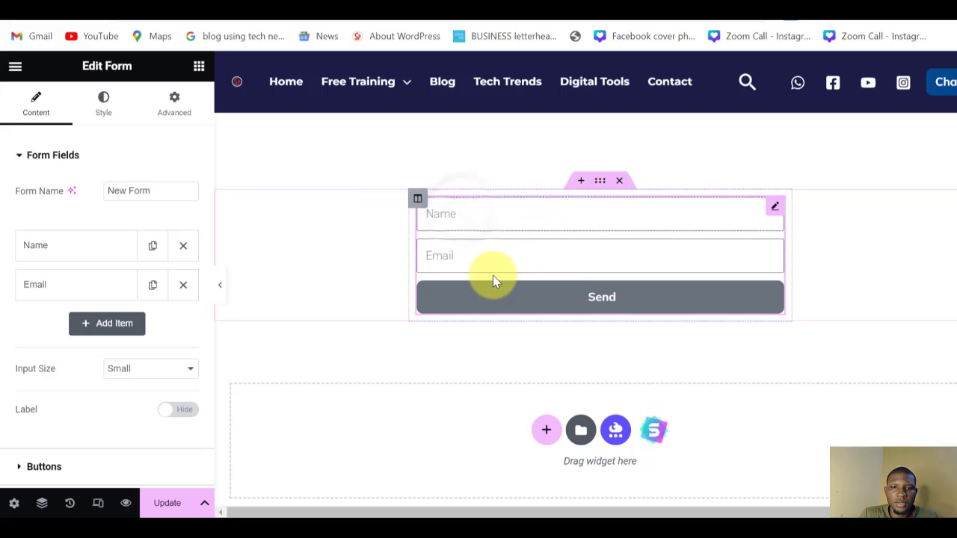
click(479, 254)
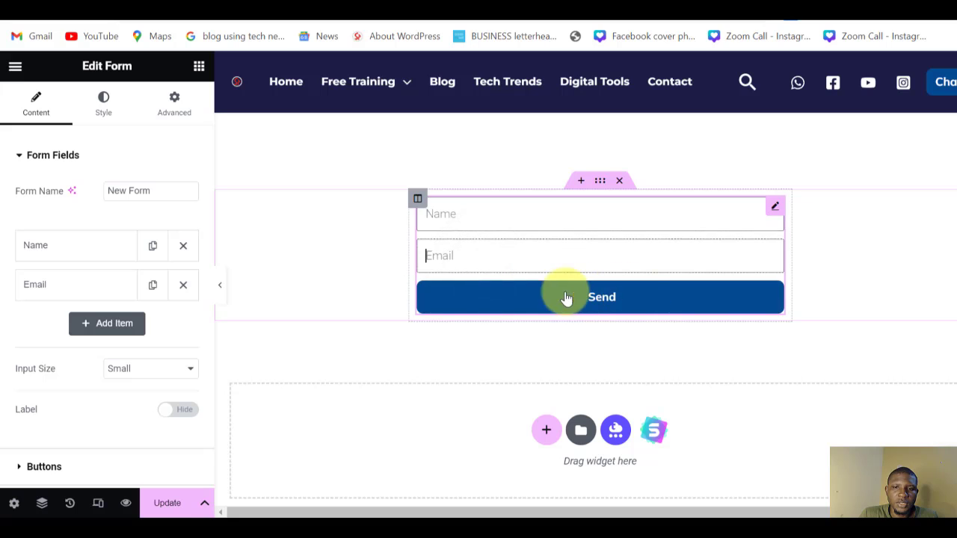
Change the form button text from Send to Submit and expand Actions After Submit.
click(105, 105)
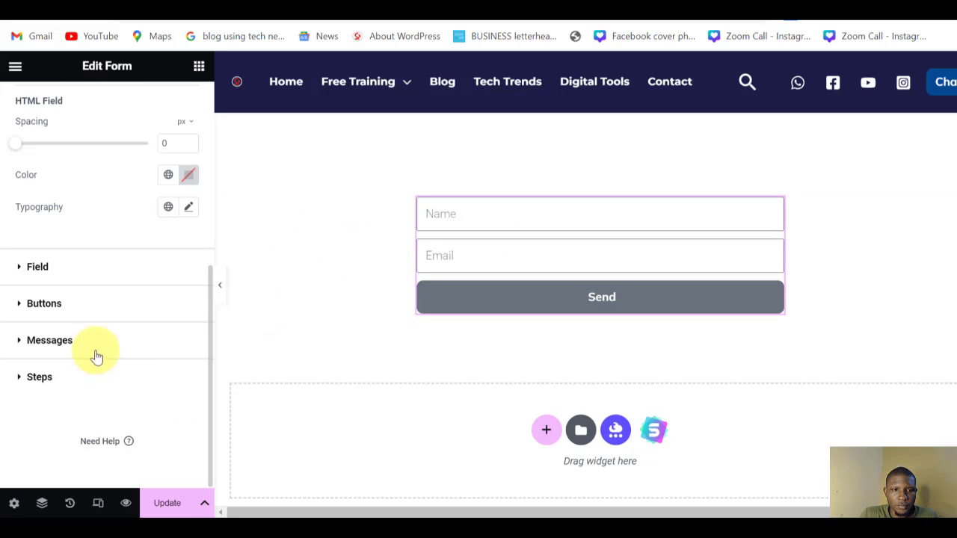
scroll(95, 170, up, 5)
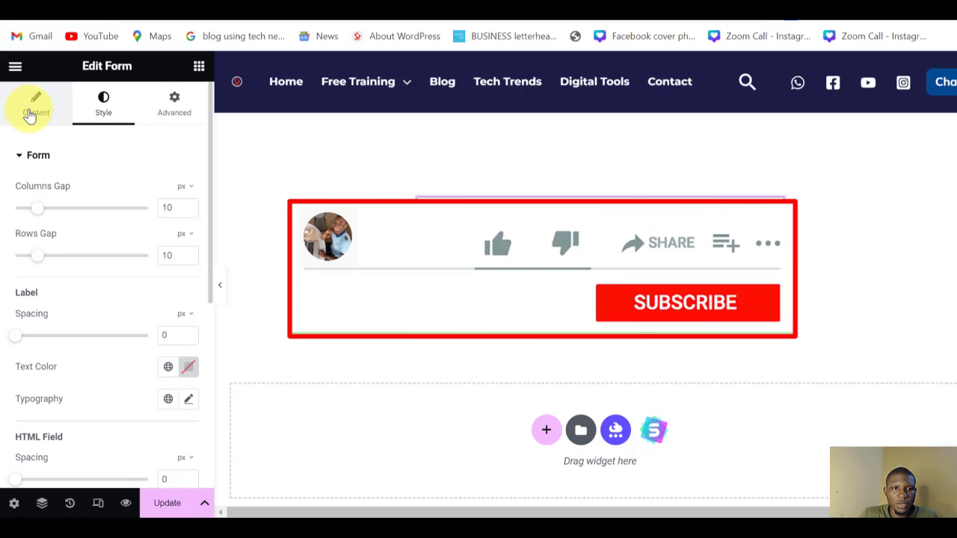
click(34, 113)
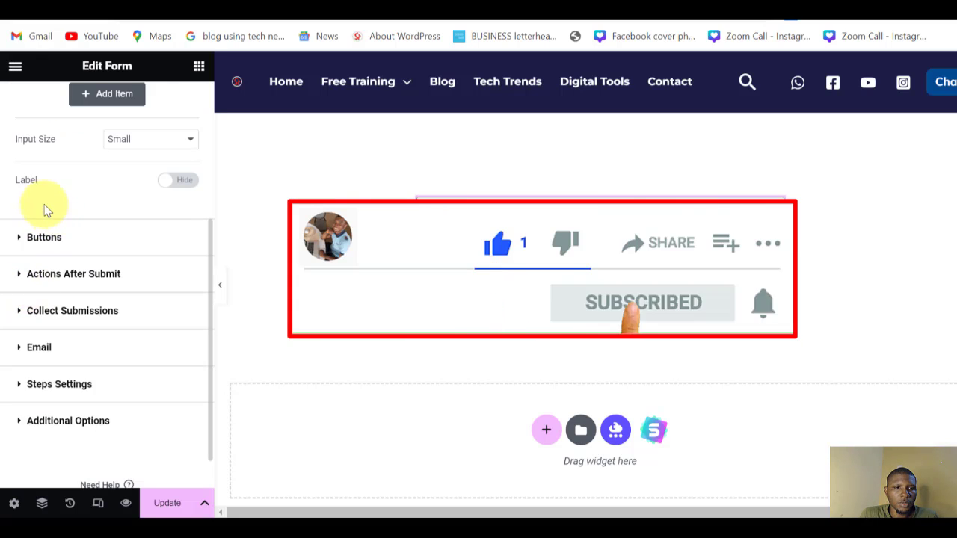
click(16, 238)
scroll(90, 330, down, 3)
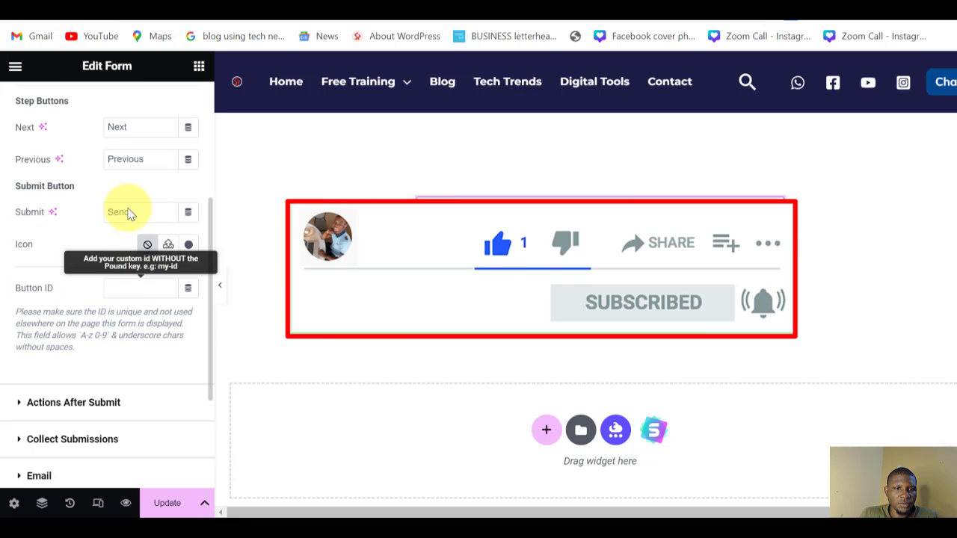
drag(113, 211, 148, 207)
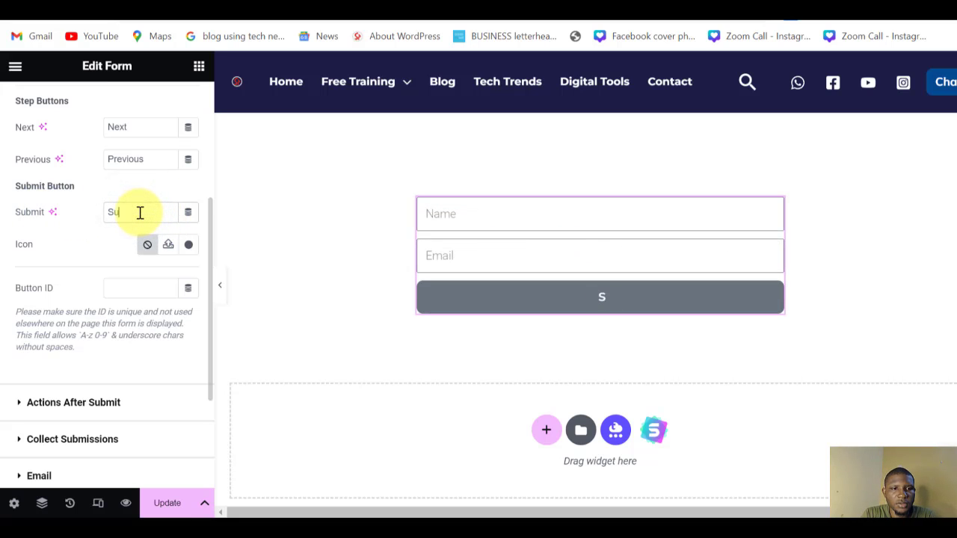
text(bmit)
scroll(146, 209, down, 2)
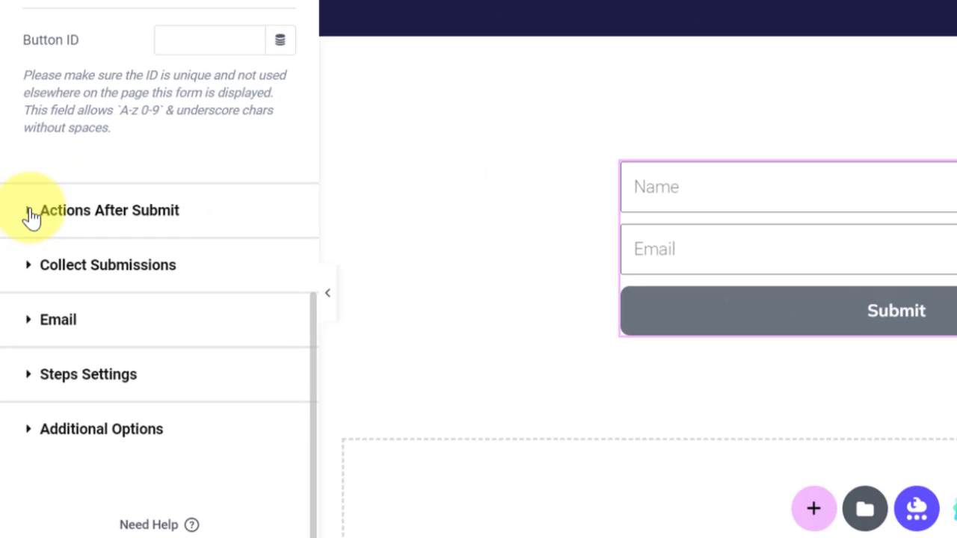
click(30, 216)
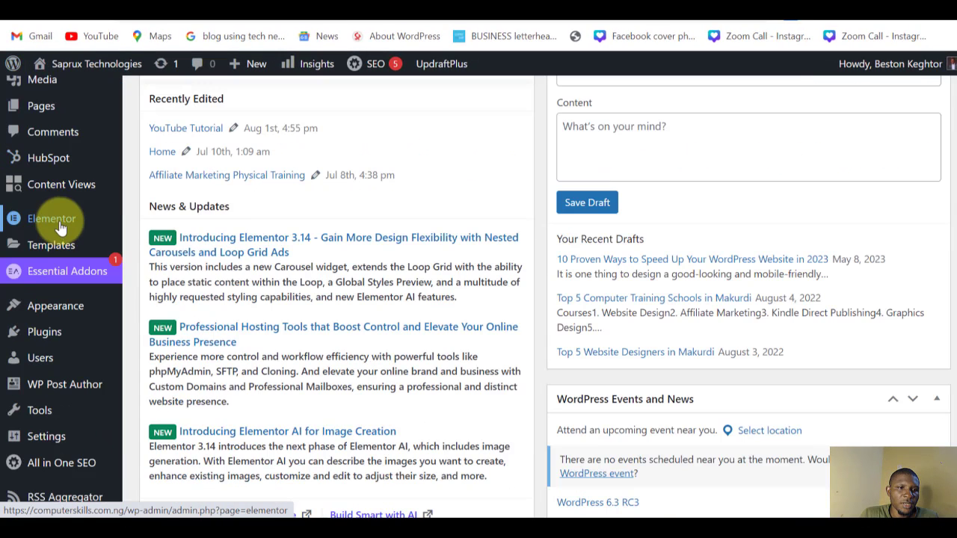
Open Elementor > Submissions and scroll through the 93 stored form entries.
mouse_move(52, 214)
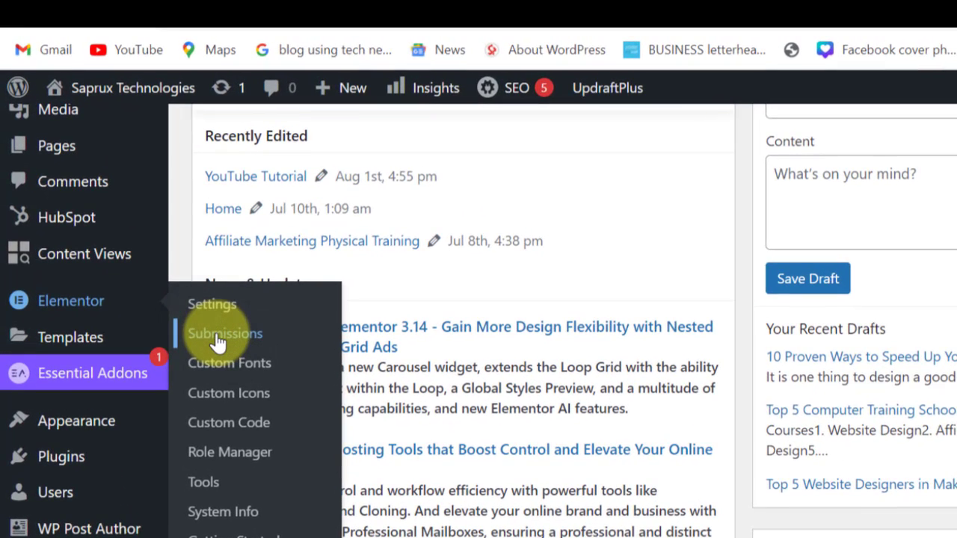
click(217, 336)
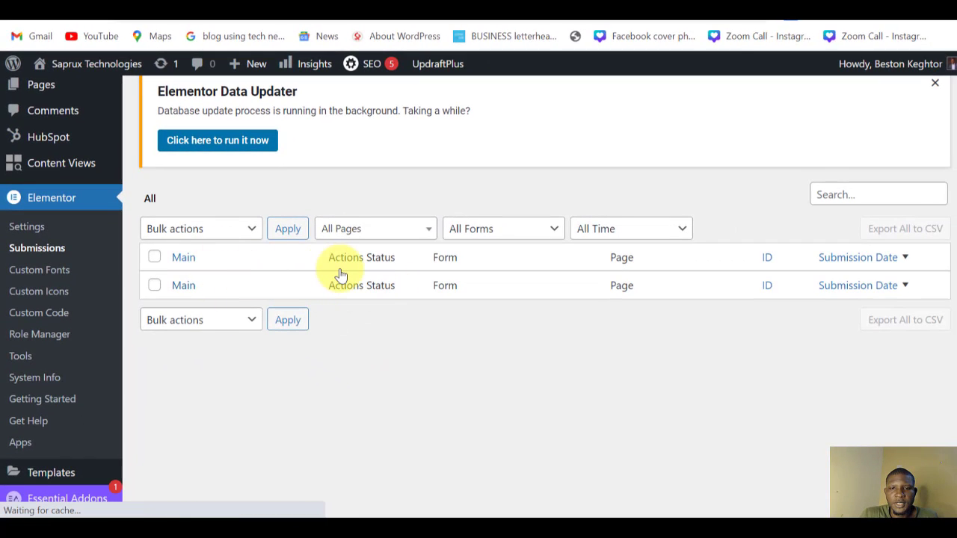
scroll(314, 239, down, 2)
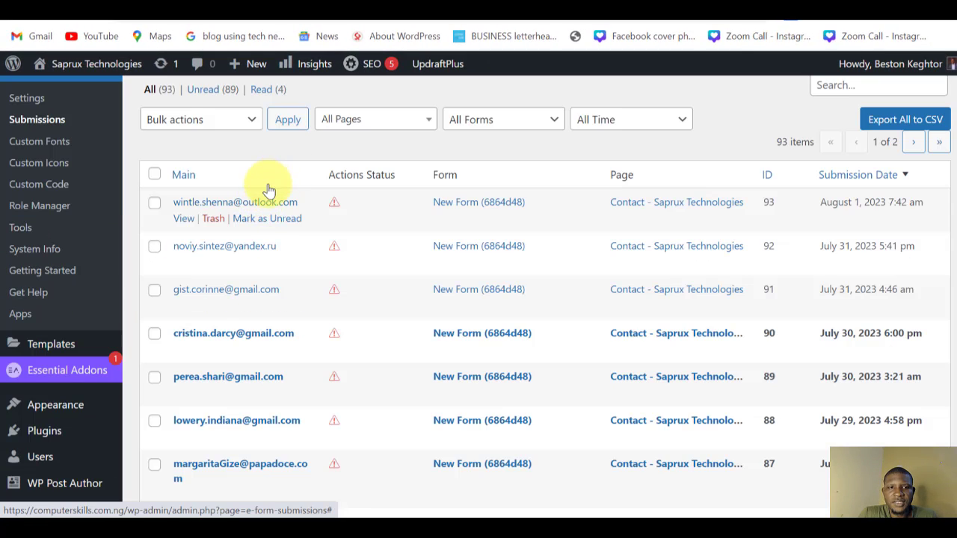
scroll(267, 235, up, 2)
scroll(410, 259, down, 3)
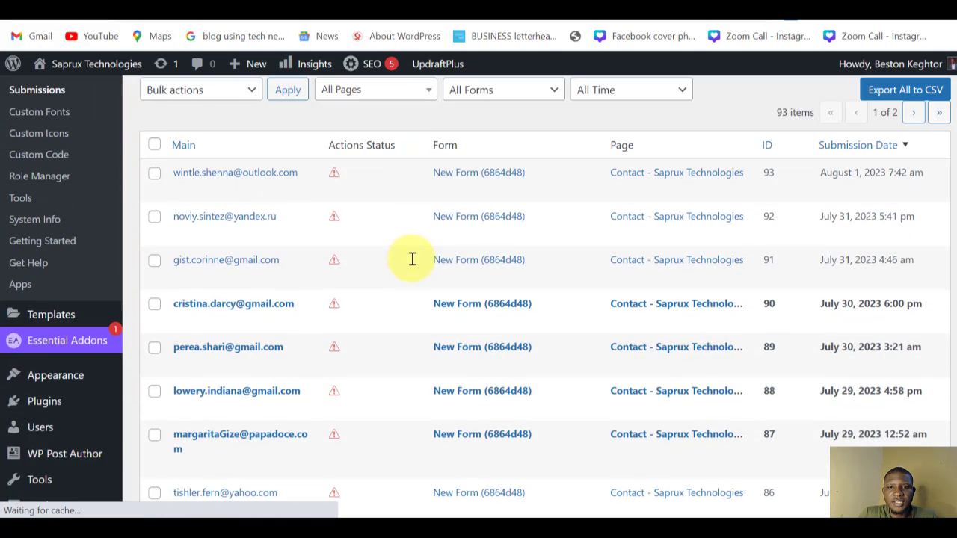
scroll(553, 213, up, 2)
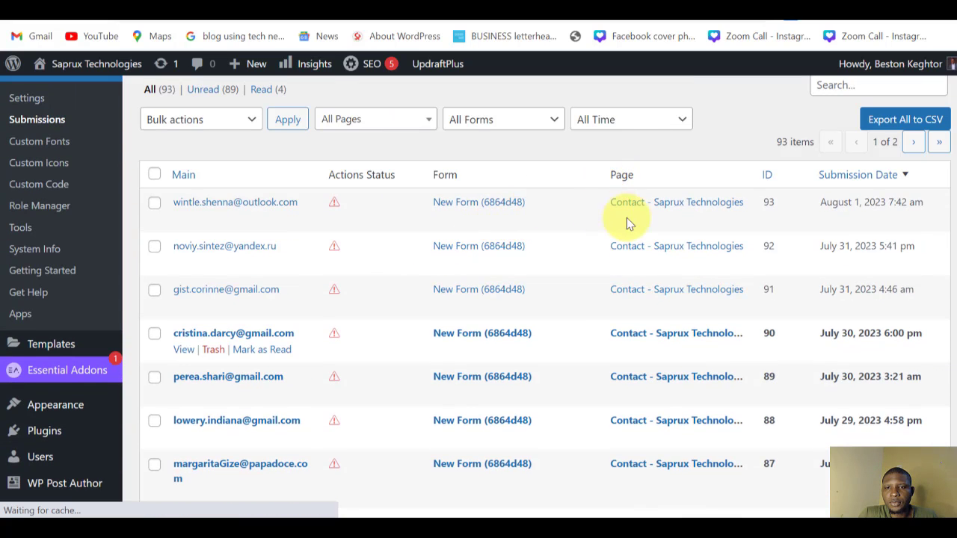
scroll(590, 201, up, 1)
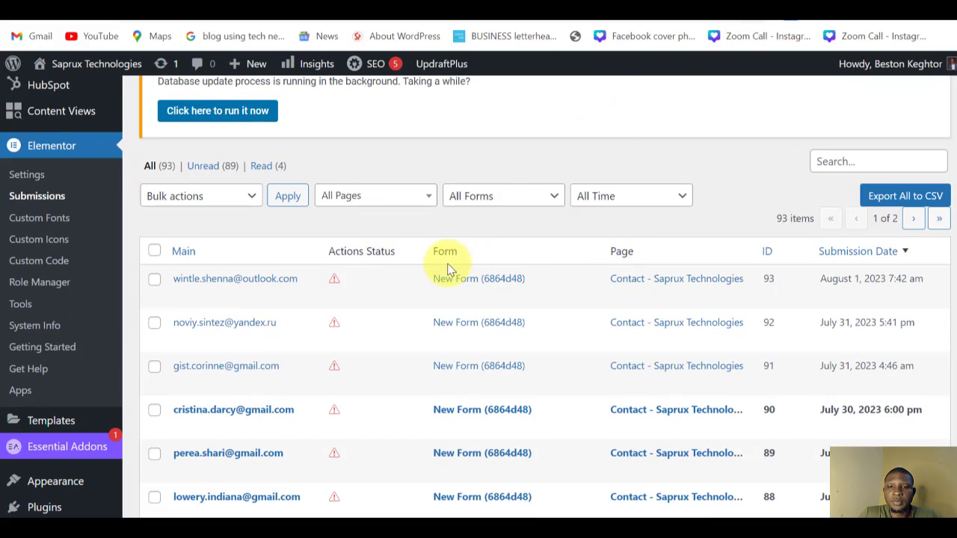
Add MailChimp as an after-submit action alongside Collect Submissions and Email.
drag(647, 254, 609, 258)
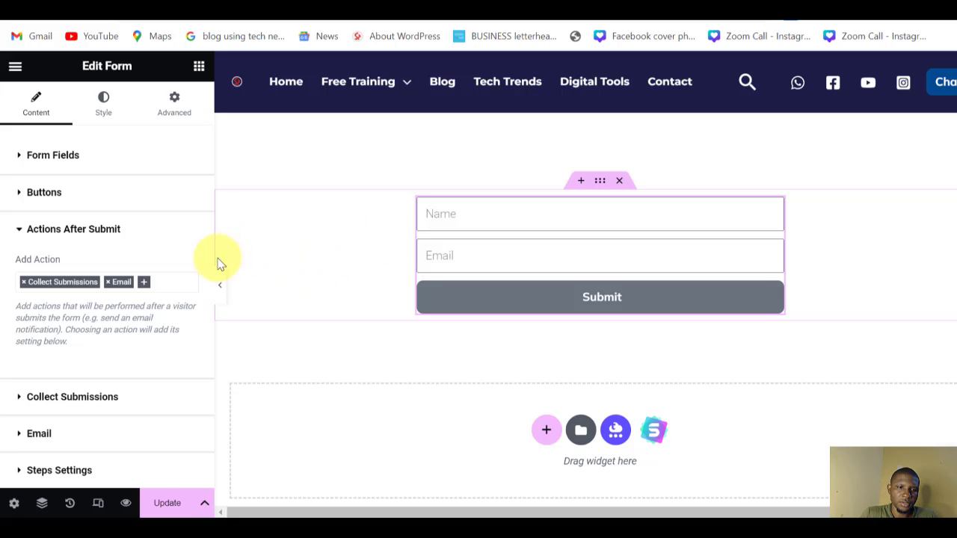
scroll(169, 250, down, 2)
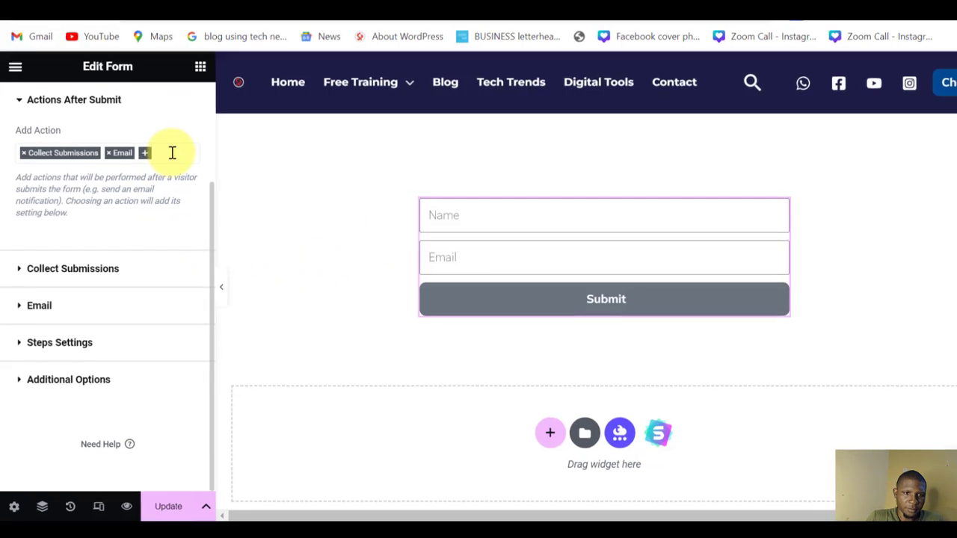
click(171, 152)
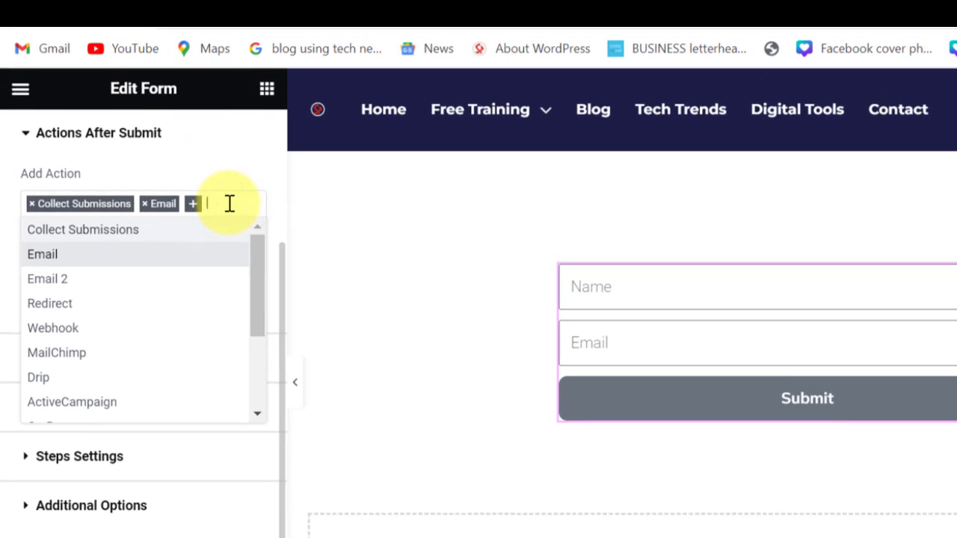
scroll(77, 196, up, 3)
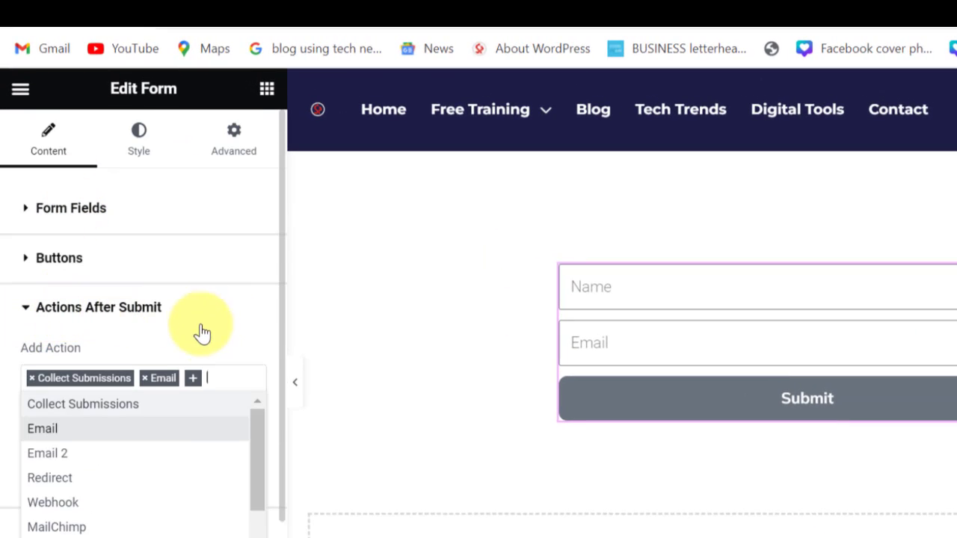
scroll(112, 471, down, 2)
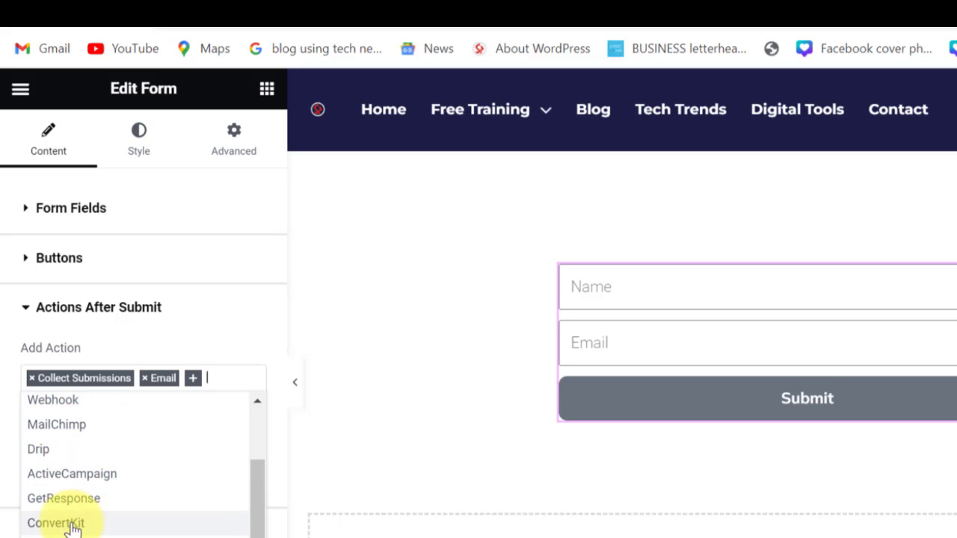
scroll(260, 526, down, 1)
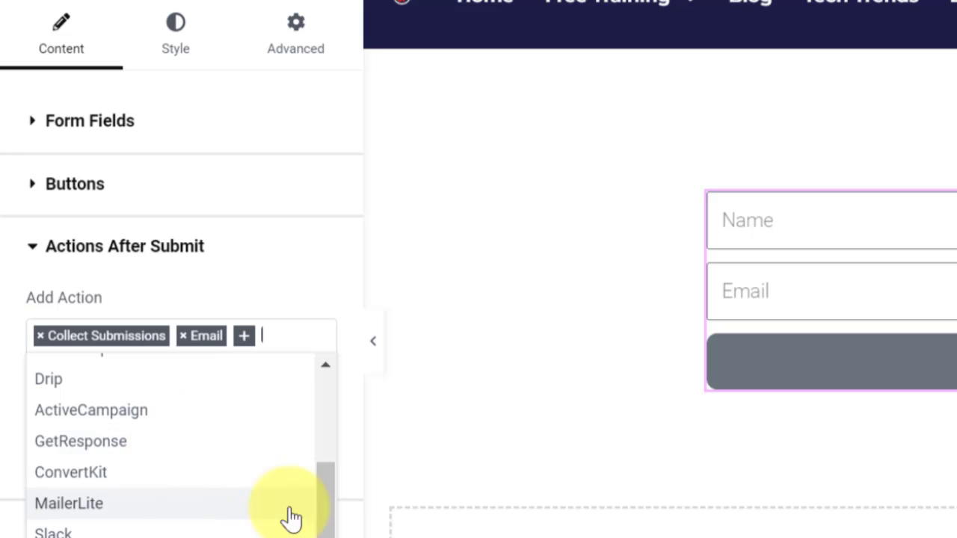
drag(320, 523, 321, 457)
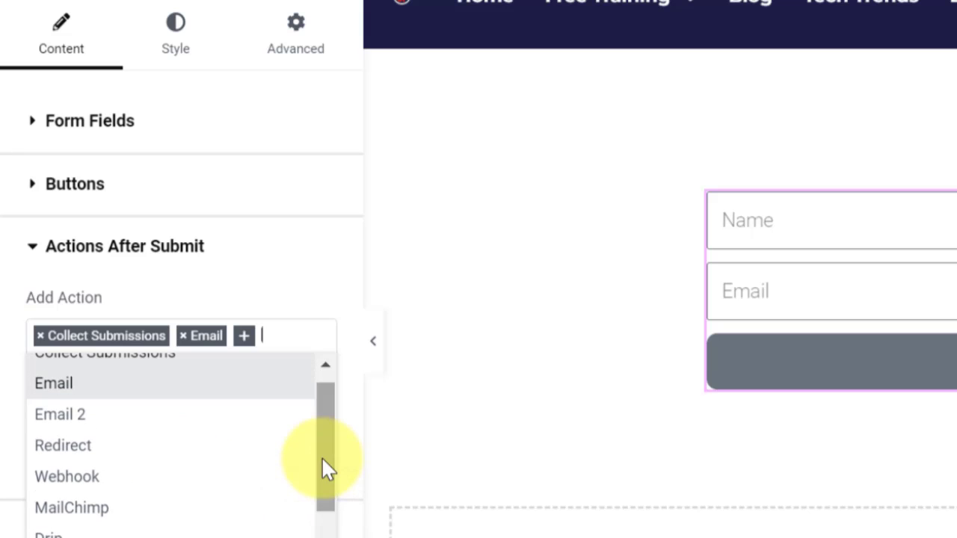
click(90, 513)
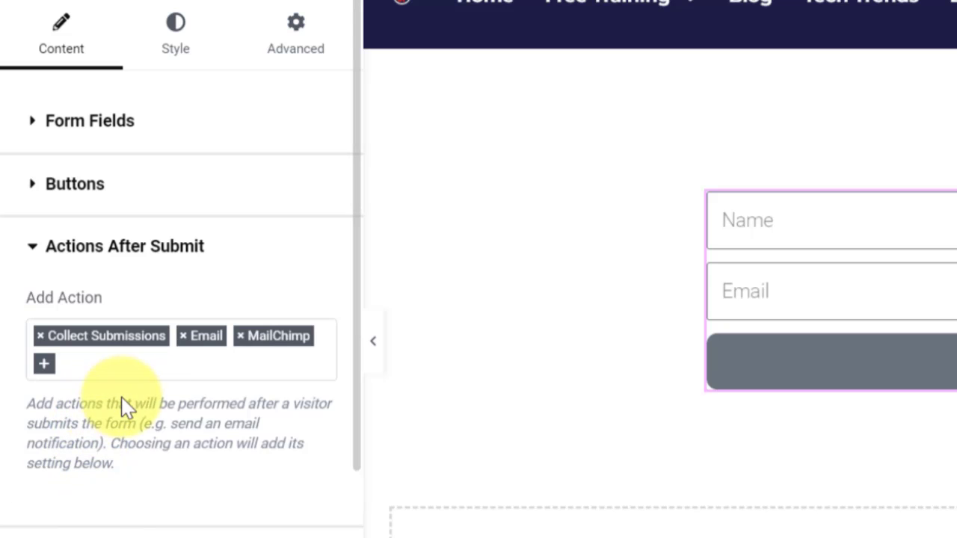
Expand the MailChimp action settings and keep the Default API key.
scroll(149, 441, down, 4)
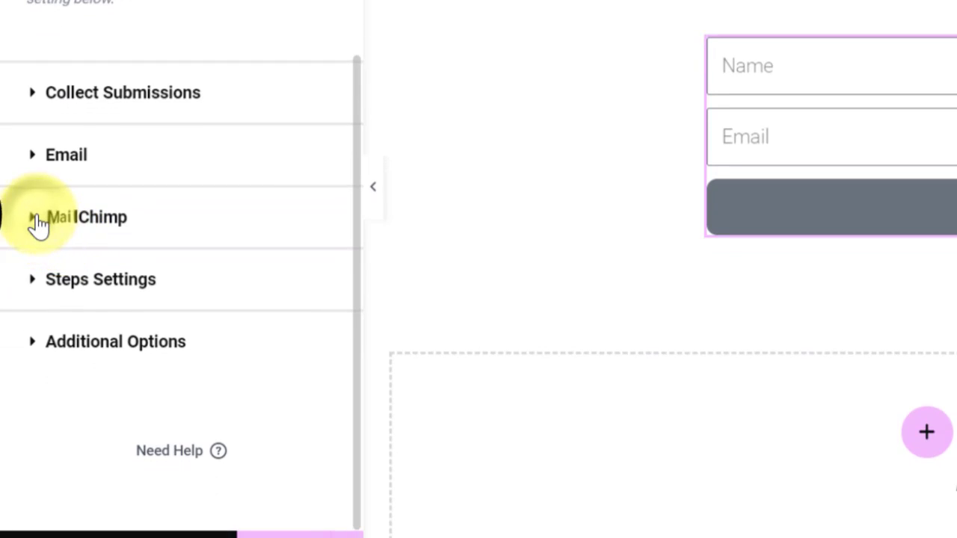
click(37, 223)
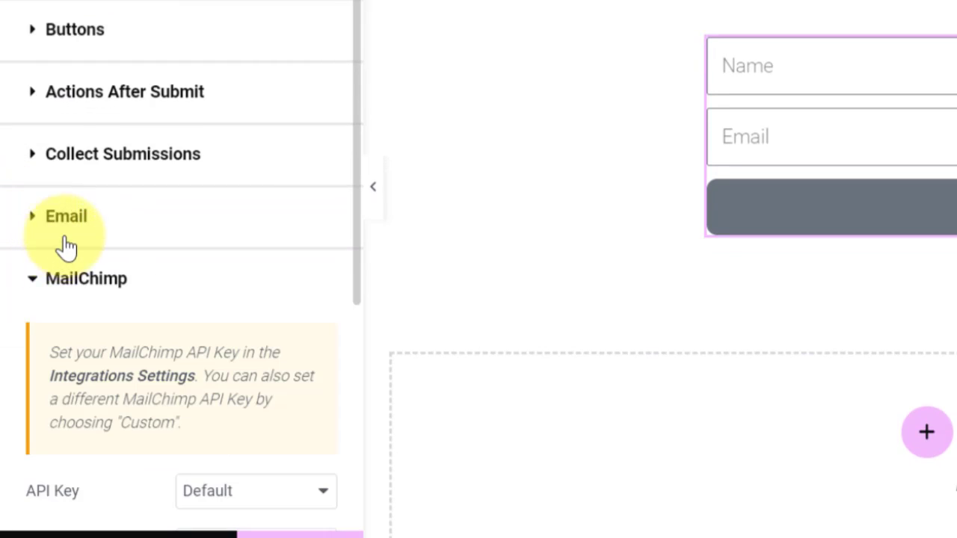
scroll(66, 246, down, 5)
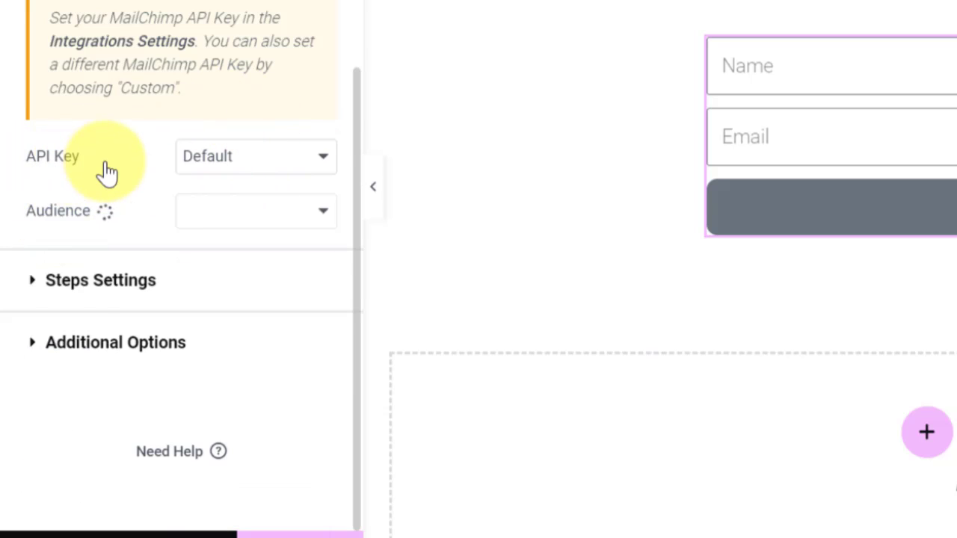
click(267, 163)
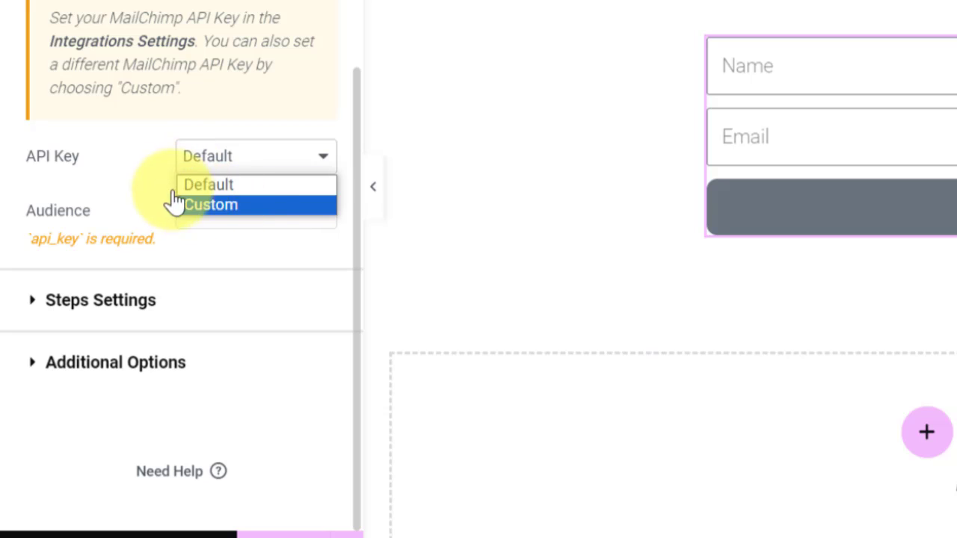
click(154, 113)
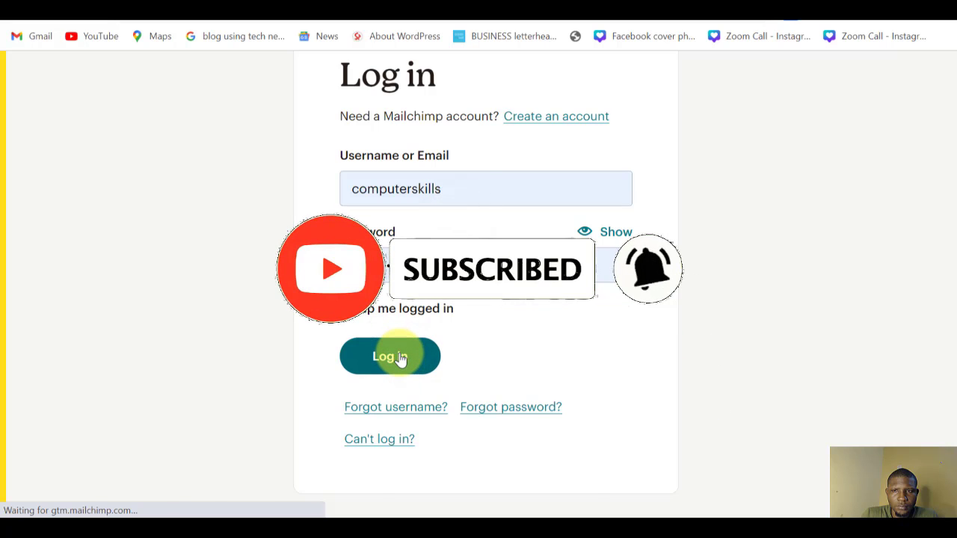
Finish the Mailchimp two-factor login with the verification code and open Account & billing.
click(402, 358)
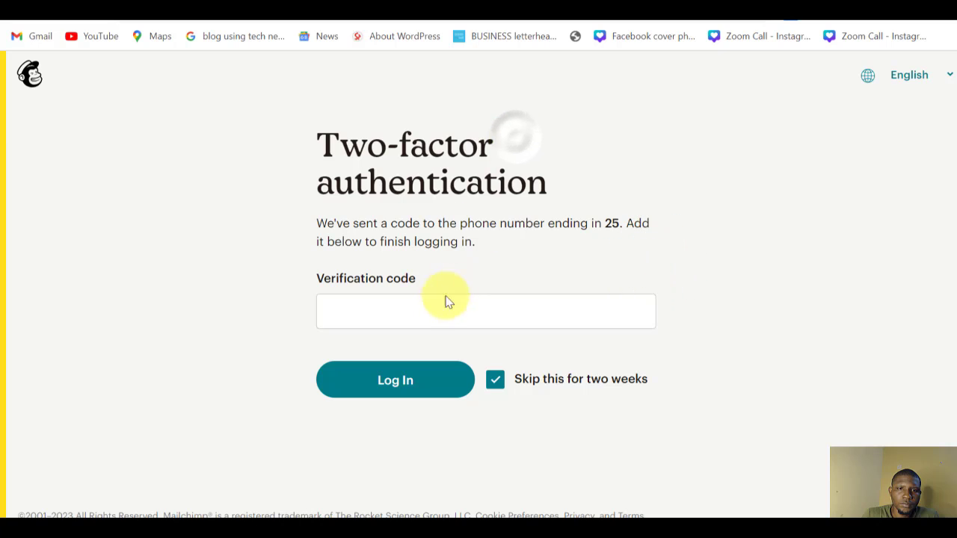
click(440, 310)
click(409, 382)
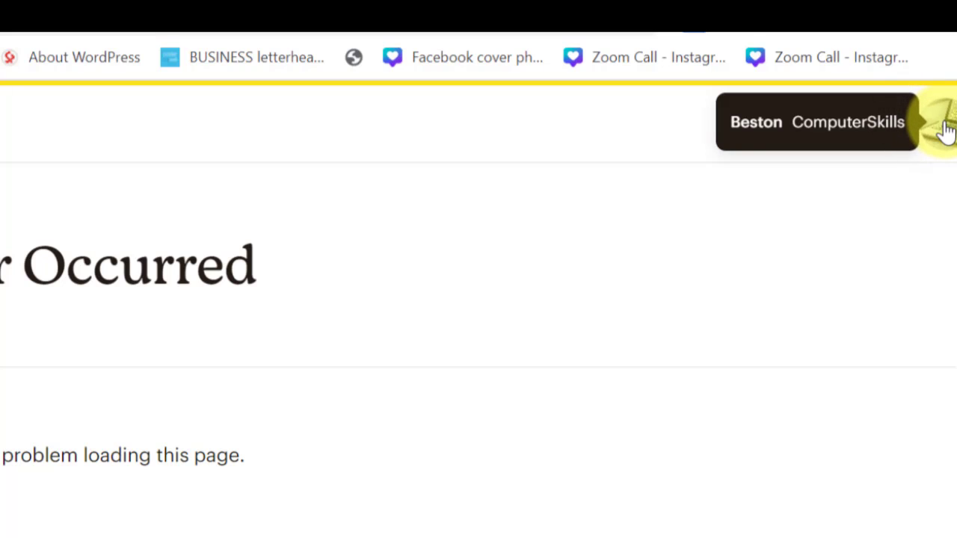
click(945, 131)
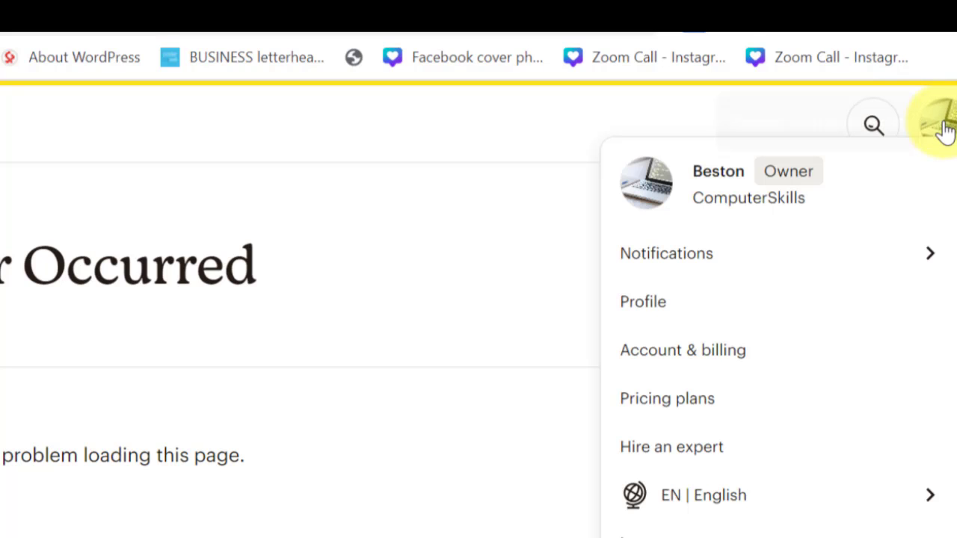
click(688, 356)
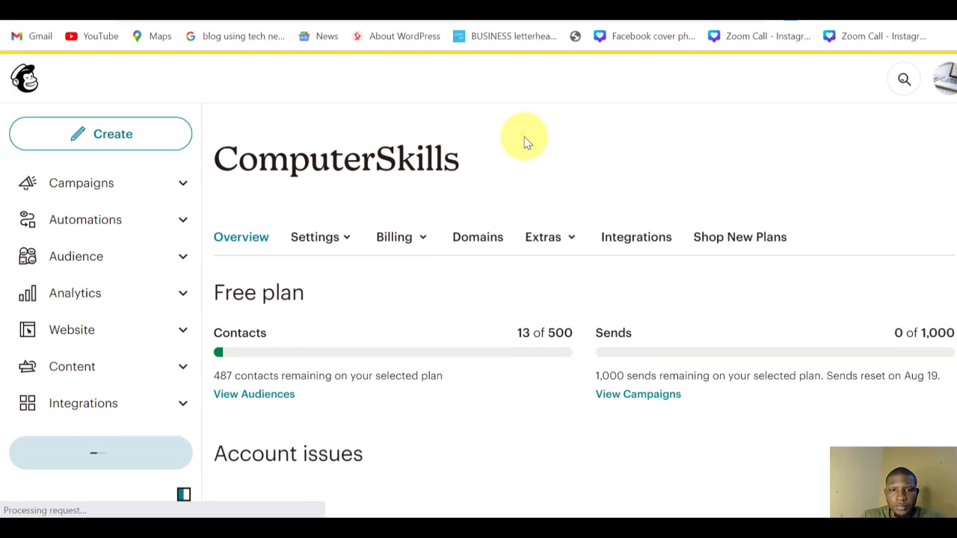
Go to Extras > API keys and scroll to the single key in Your API keys.
click(570, 240)
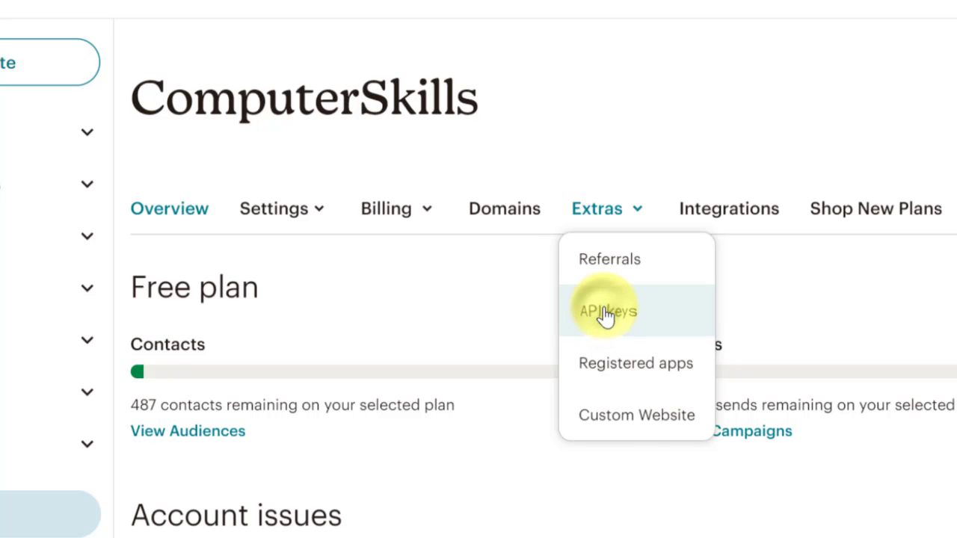
click(603, 320)
scroll(506, 381, down, 8)
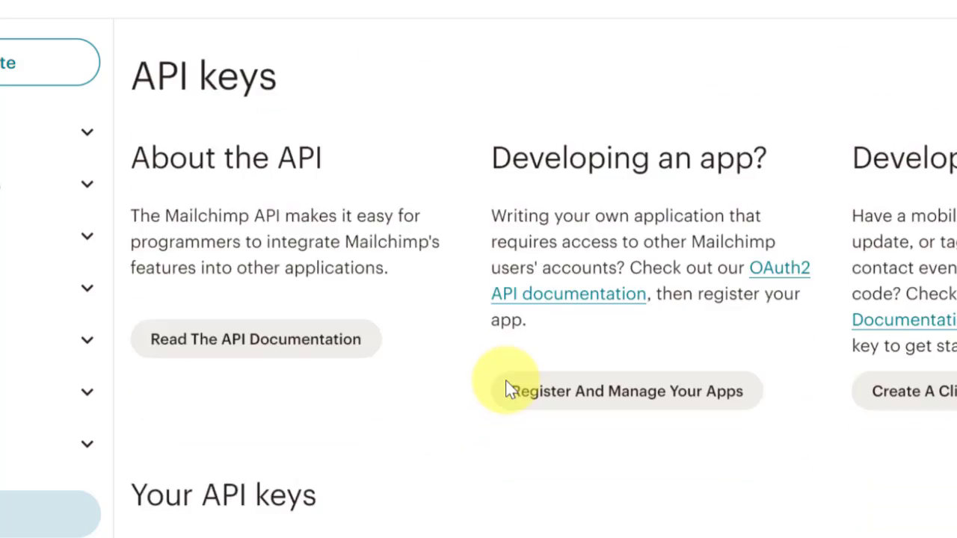
scroll(505, 380, down, 2)
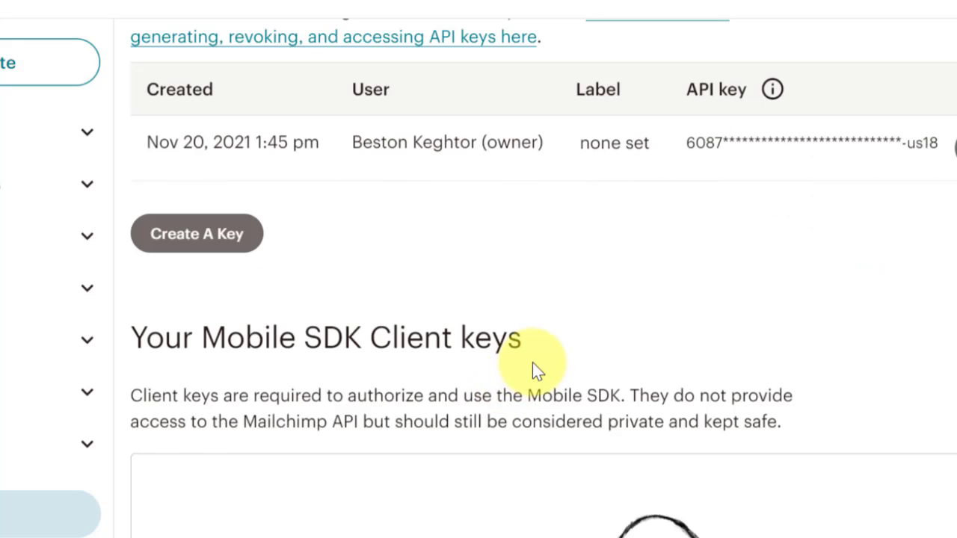
scroll(534, 369, up, 2)
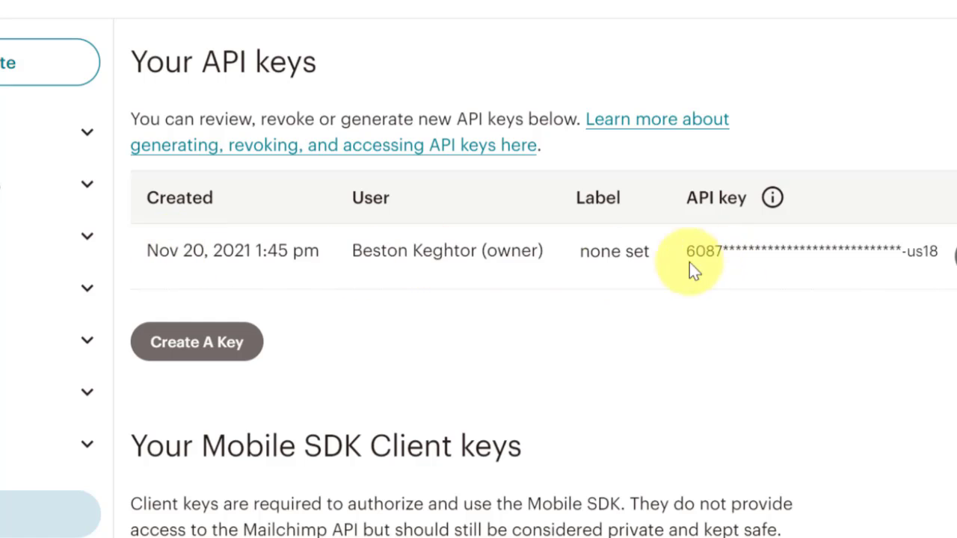
scroll(271, 317, down, 2)
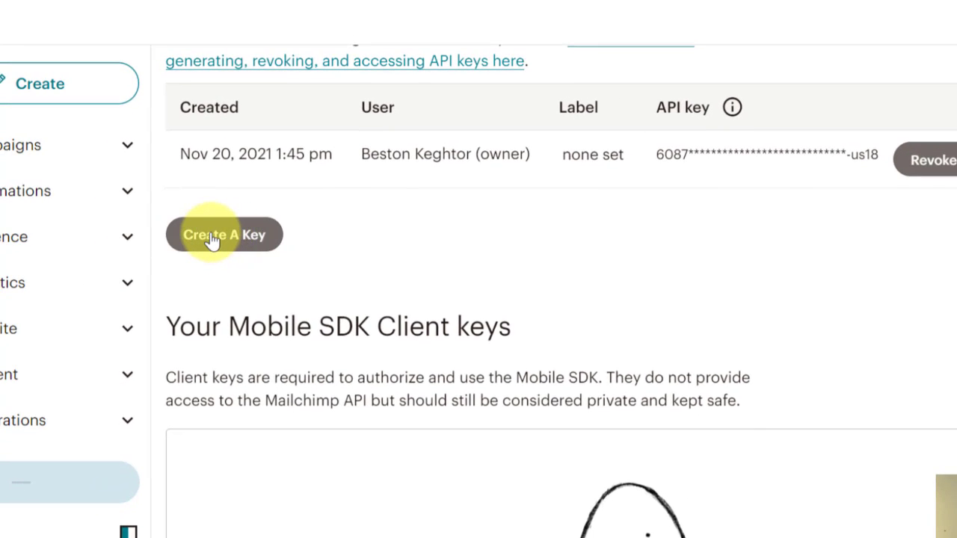
Create a Mailchimp API key named 'Affiliate Marketing Signups' and copy it to the clipboard.
click(213, 239)
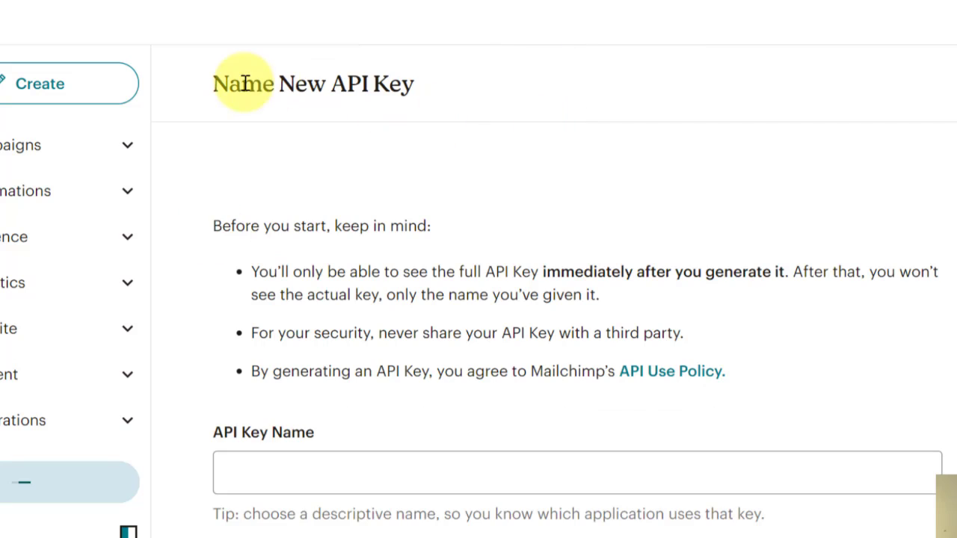
scroll(418, 146, down, 2)
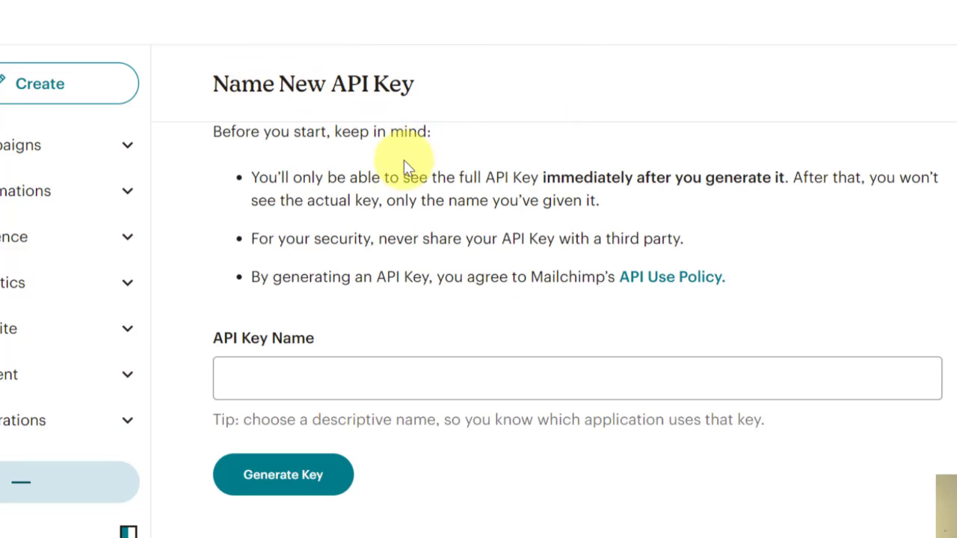
click(295, 379)
text(Affil)
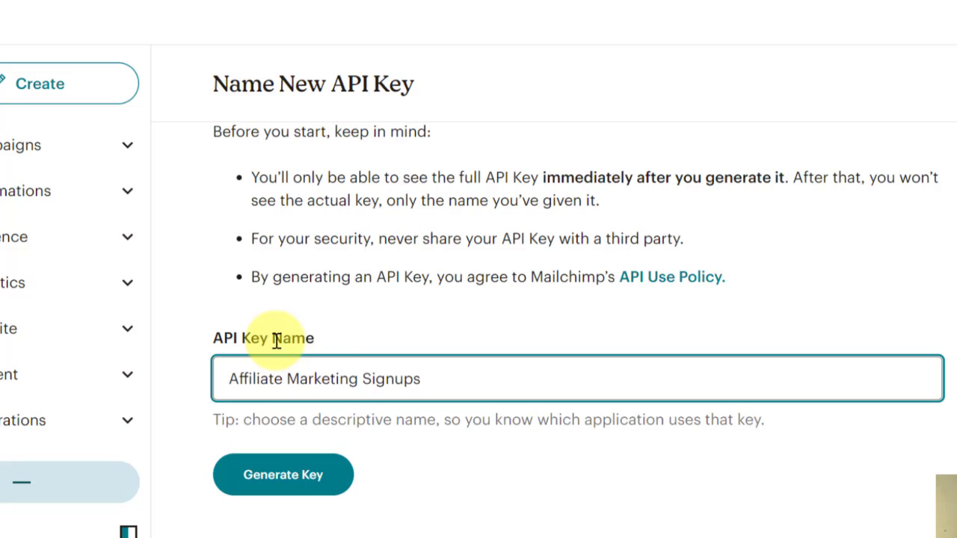
text(iate Marketing Signups)
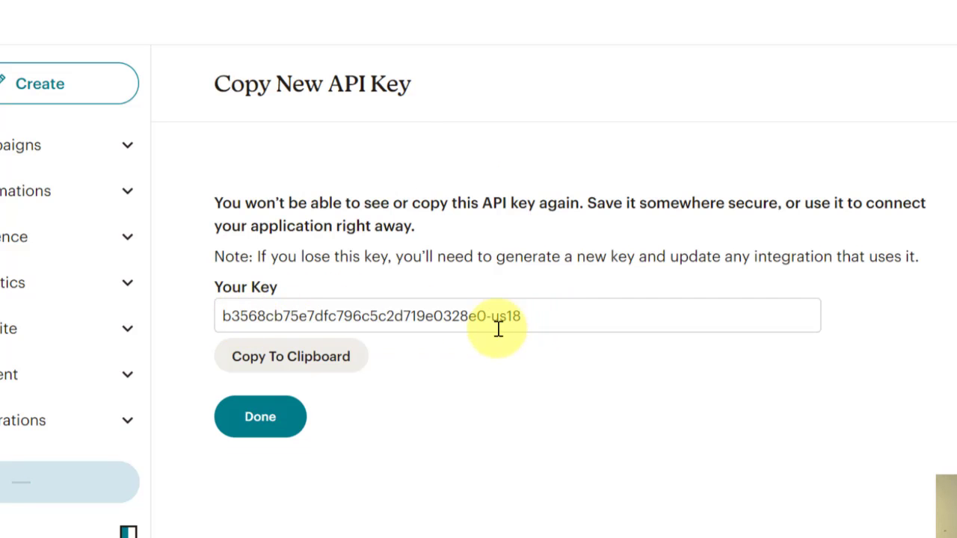
click(295, 358)
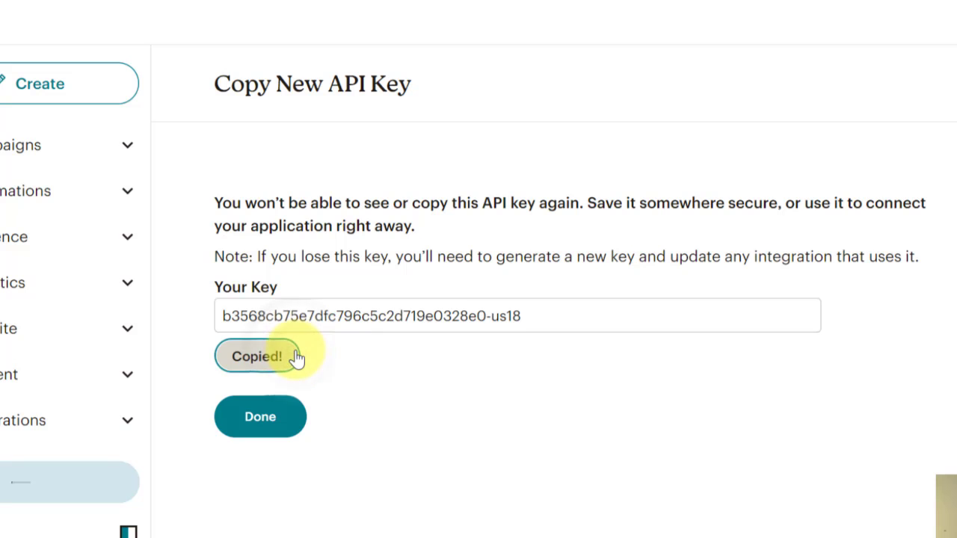
click(261, 421)
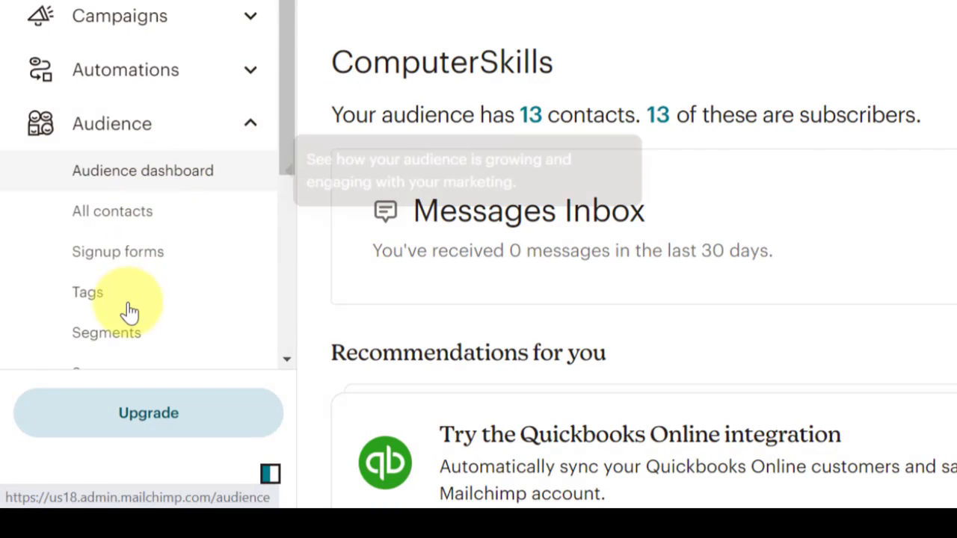
Go to the ComputerSkills audience's Tags page and begin creating a new tag.
click(89, 299)
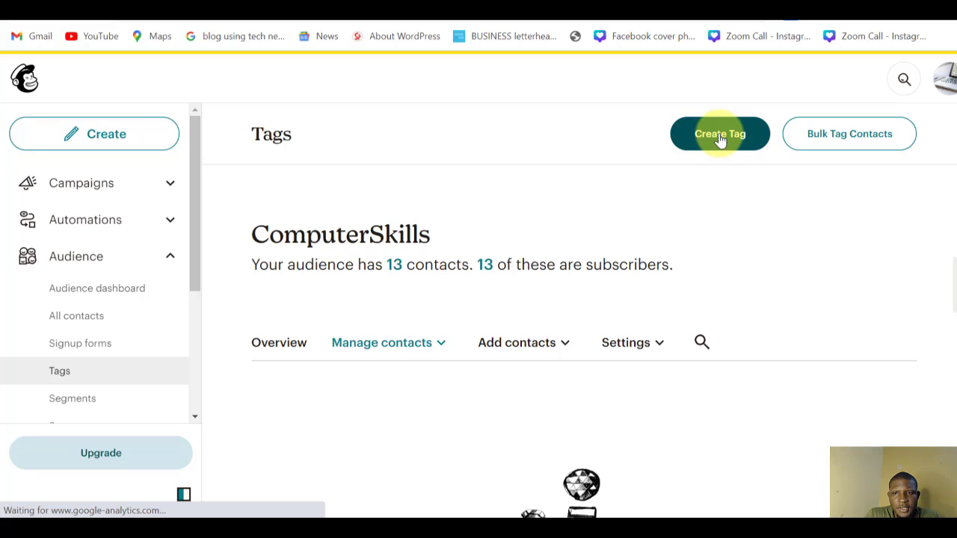
click(718, 139)
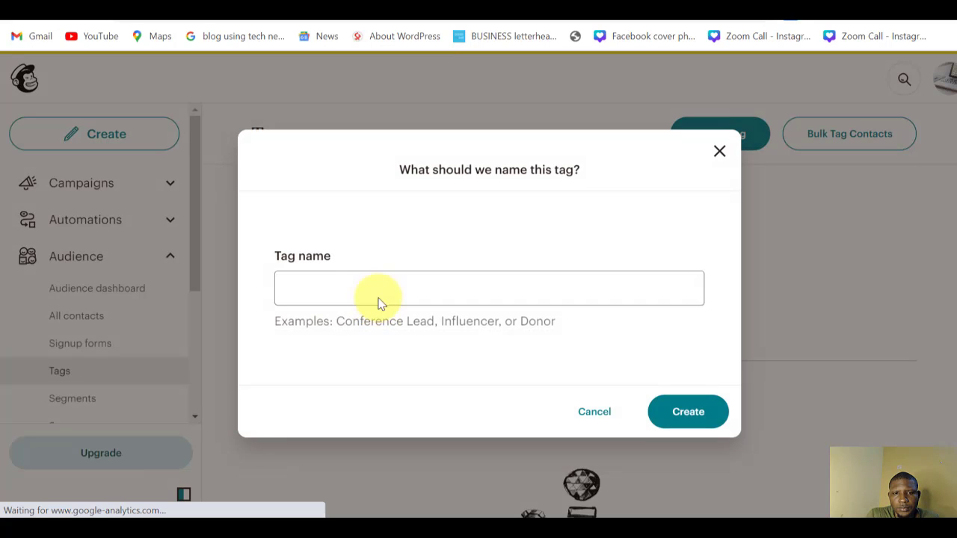
Name the new tag 'AM Signups', fixing a typo, and create it.
click(383, 284)
text(Affi)
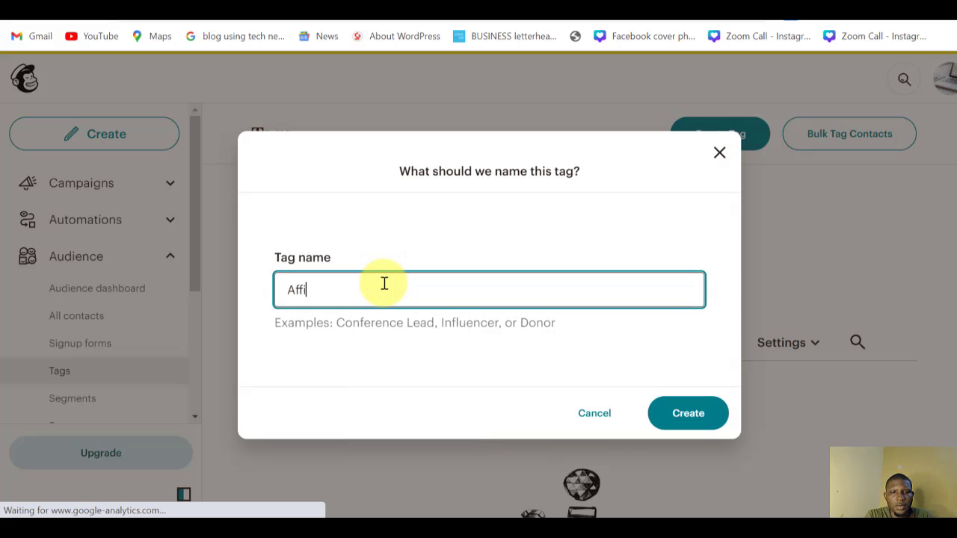
key(BackSpace)
key(BackSpace)
key(BackSpace)
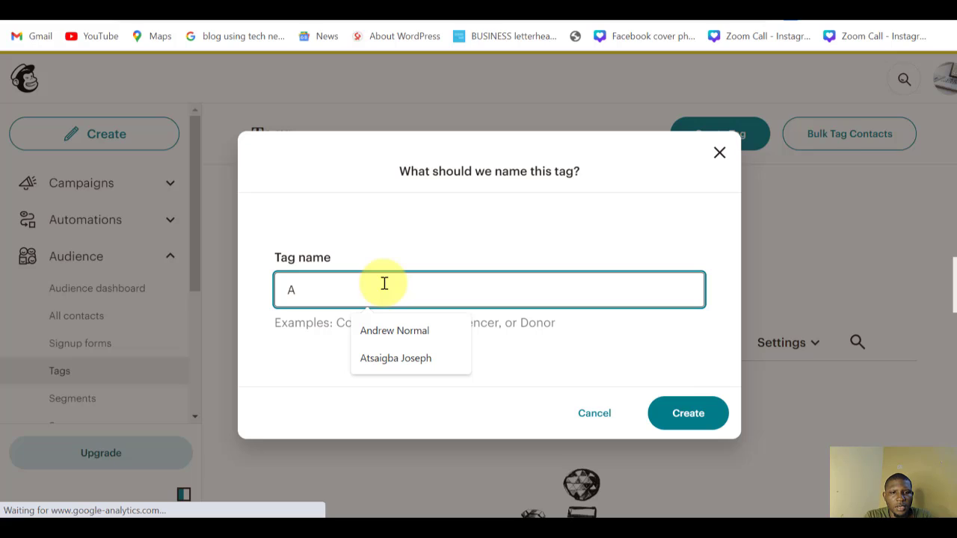
text(M)
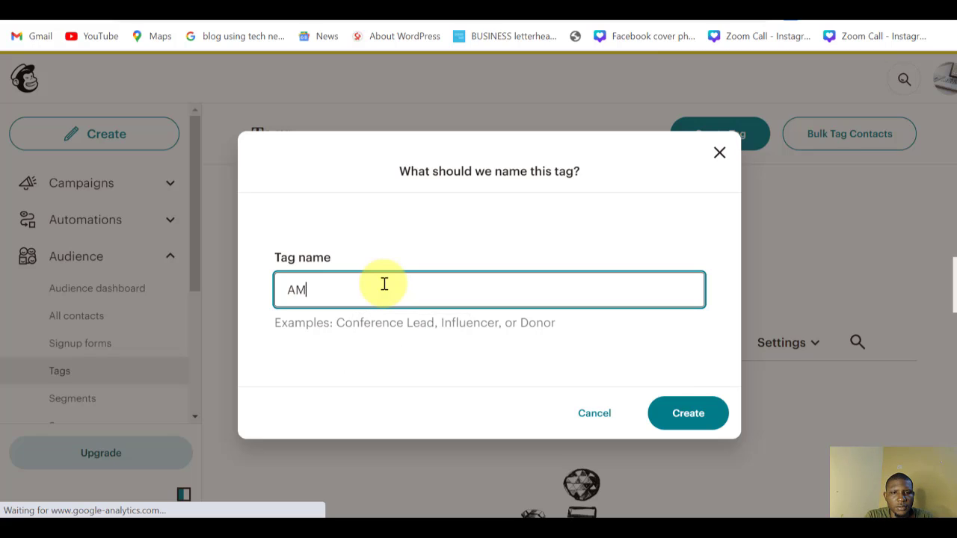
text( Sign)
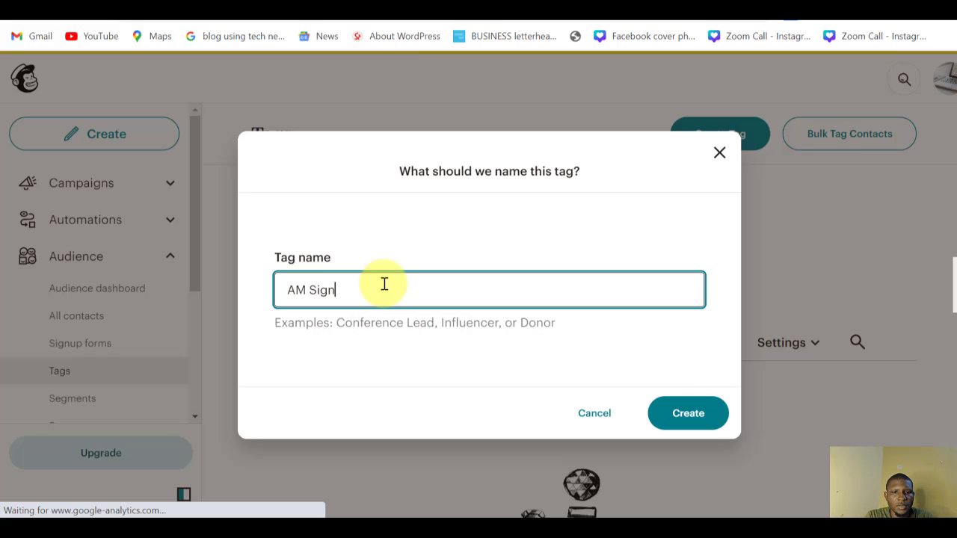
text(ups)
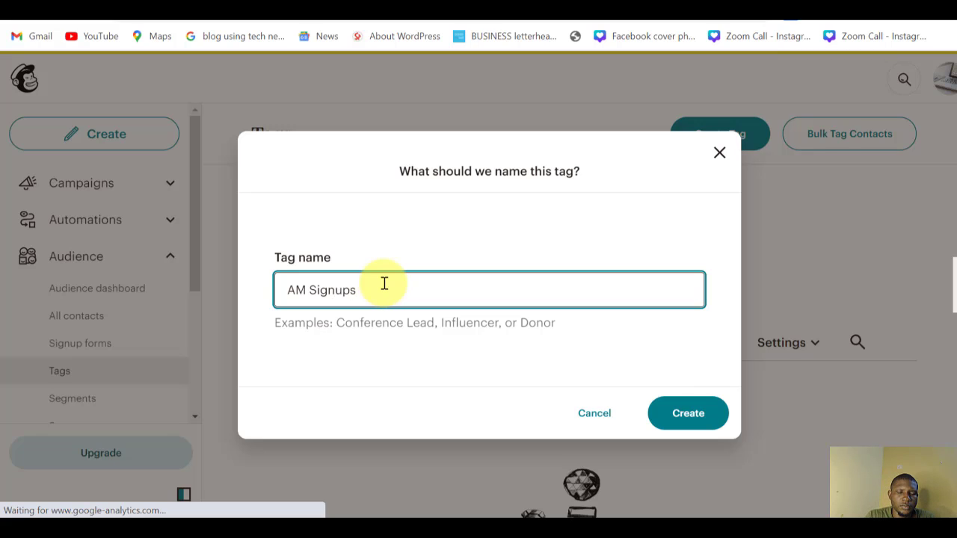
click(685, 417)
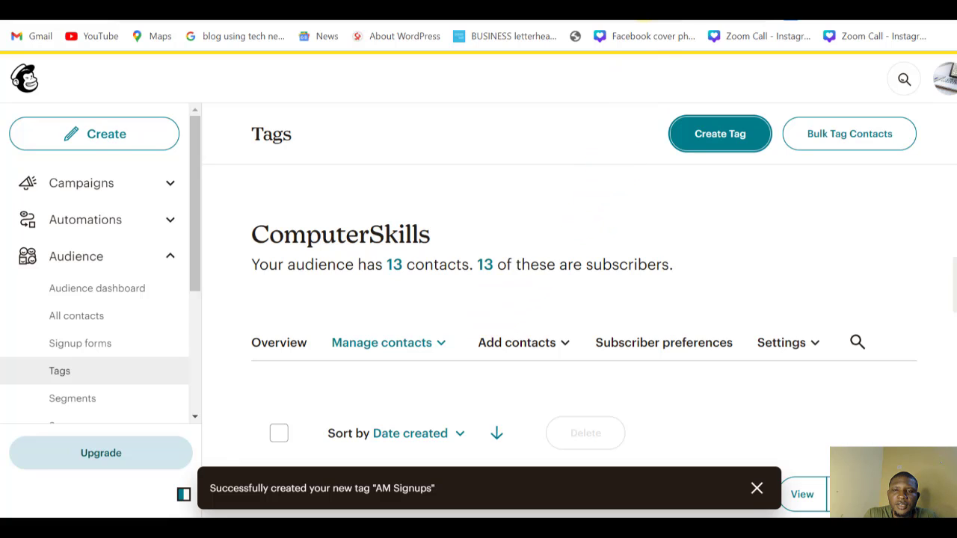
Paste the copied key as the form's Custom API Key and select the ComputerSkills audience.
key(ctrl+Tab)
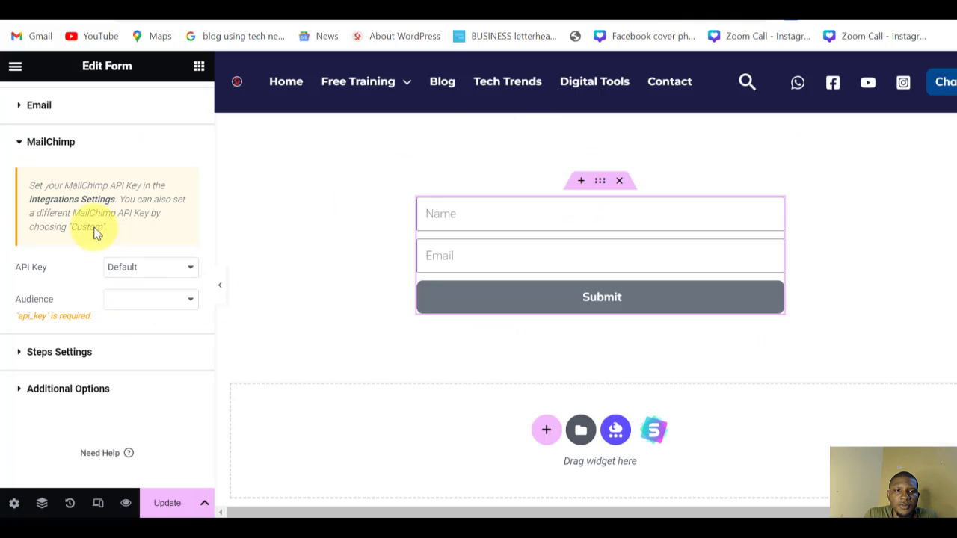
click(125, 269)
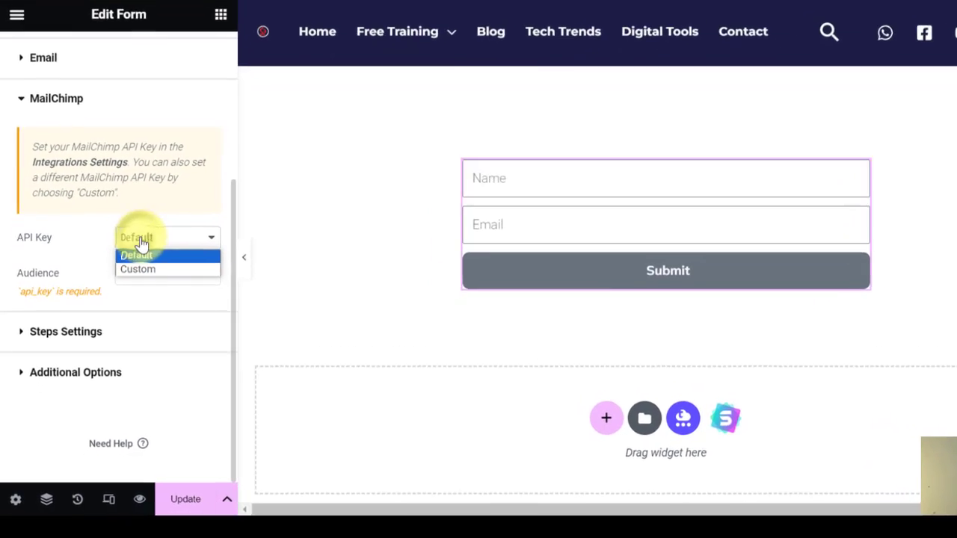
click(133, 295)
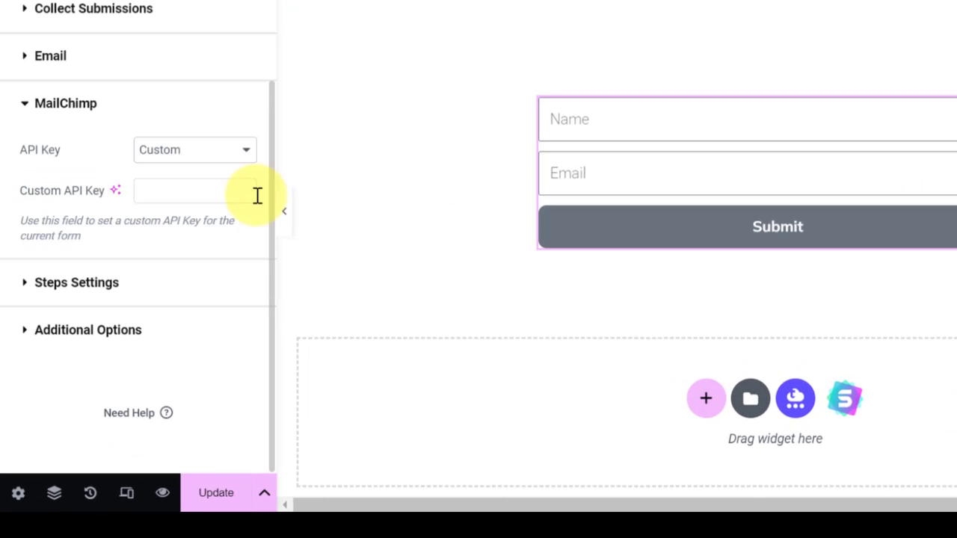
click(171, 192)
right_click(171, 191)
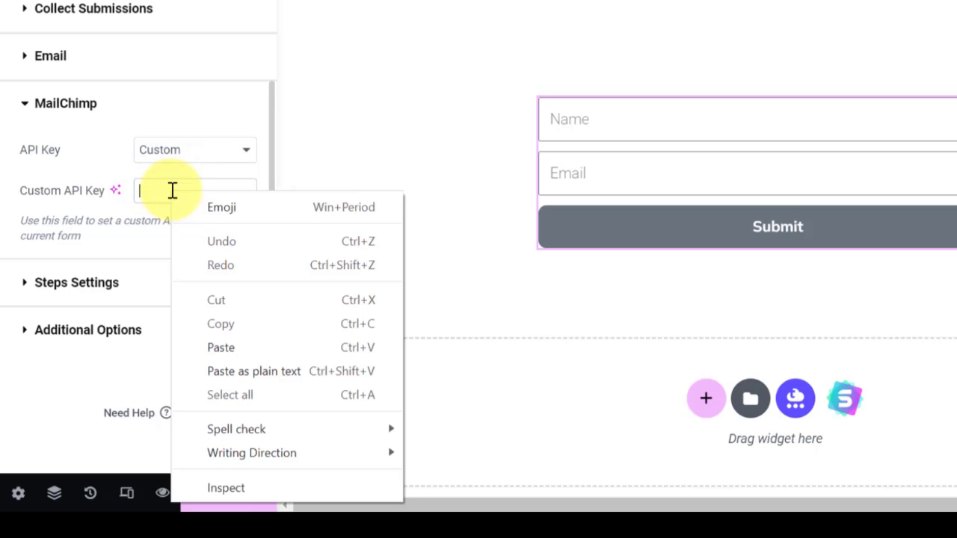
click(228, 341)
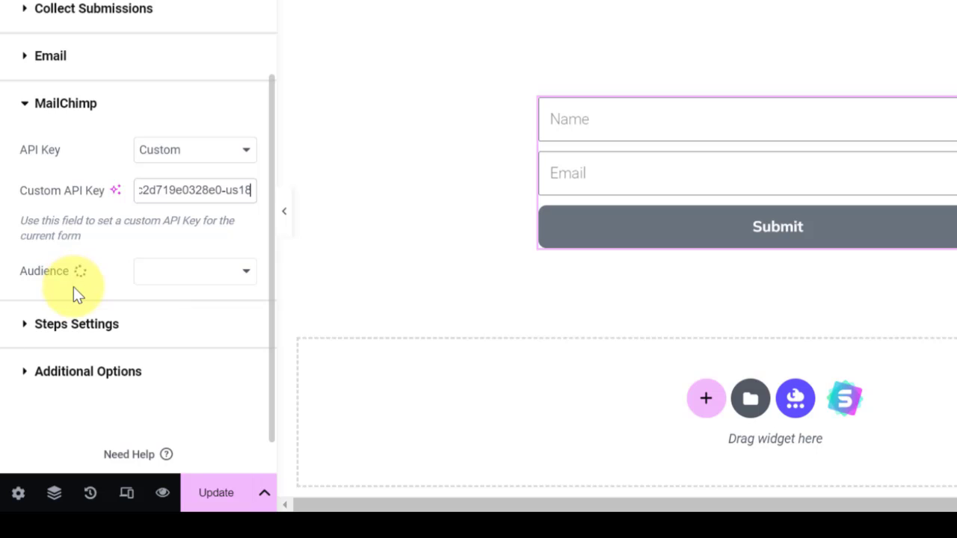
click(190, 269)
click(189, 308)
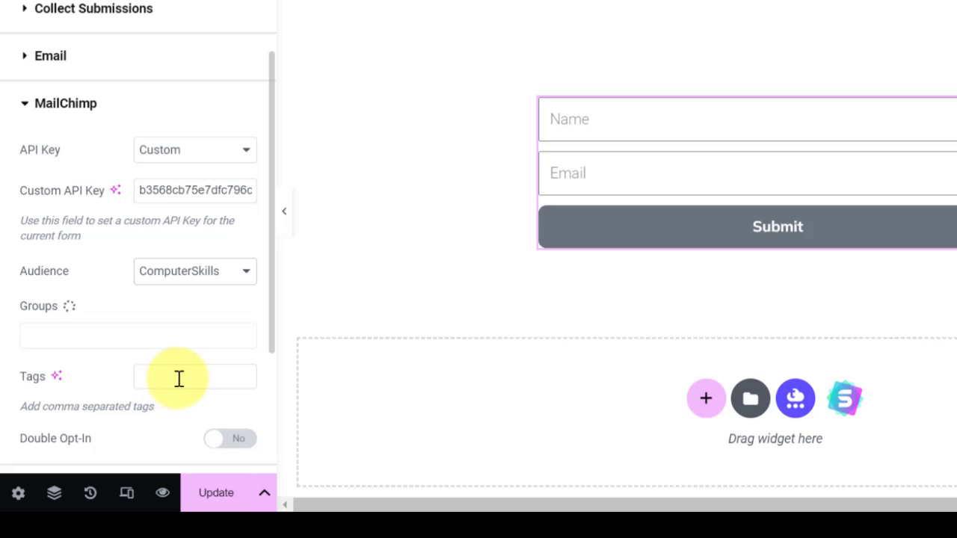
Add the 'AM Signups' tag to the Mailchimp action and update the page.
scroll(149, 336, down, 2)
click(175, 227)
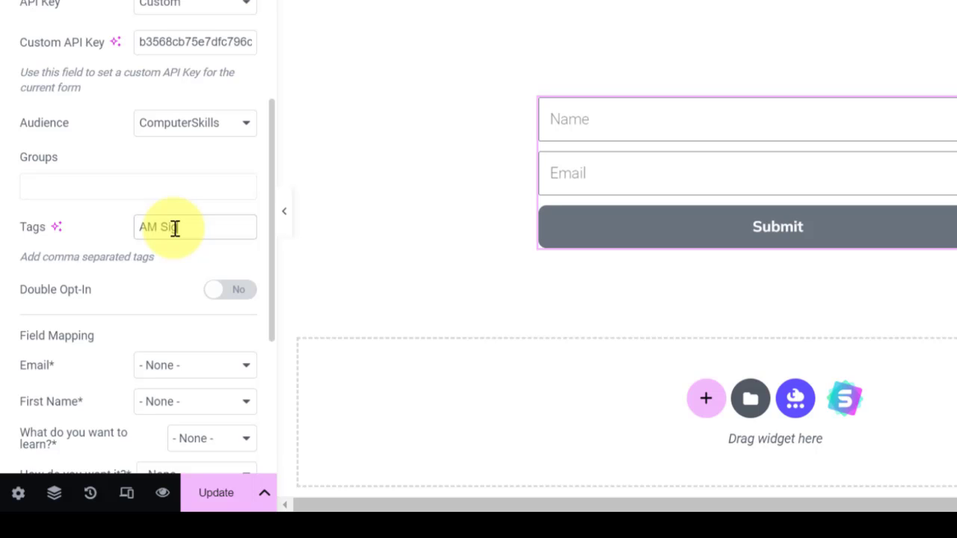
text(AM Signups)
scroll(198, 258, down, 4)
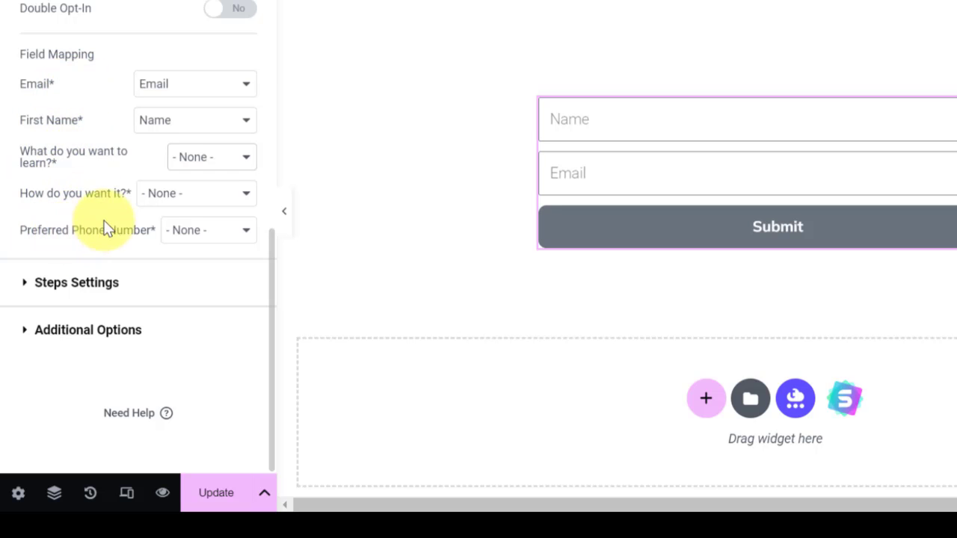
click(219, 491)
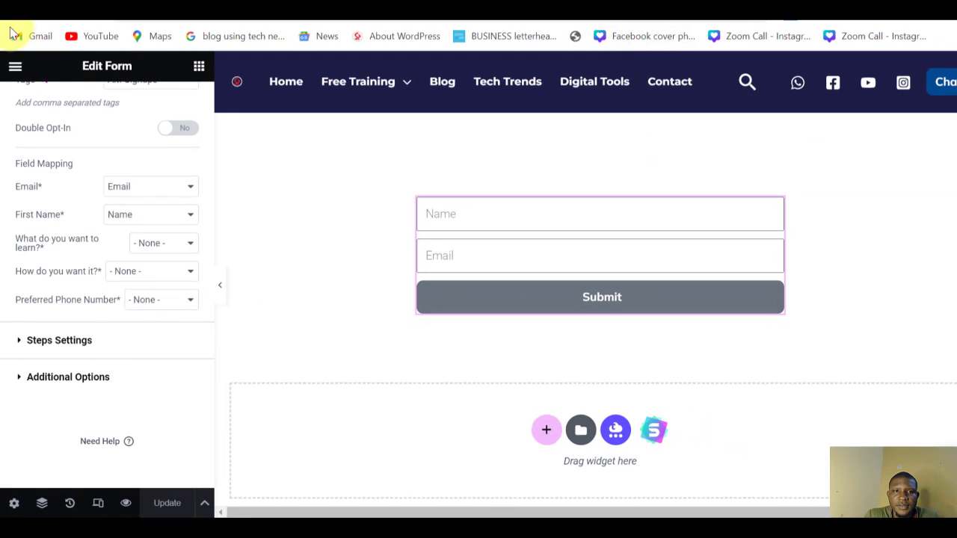
Exit the Elementor editor from its main menu to view the live page.
click(16, 75)
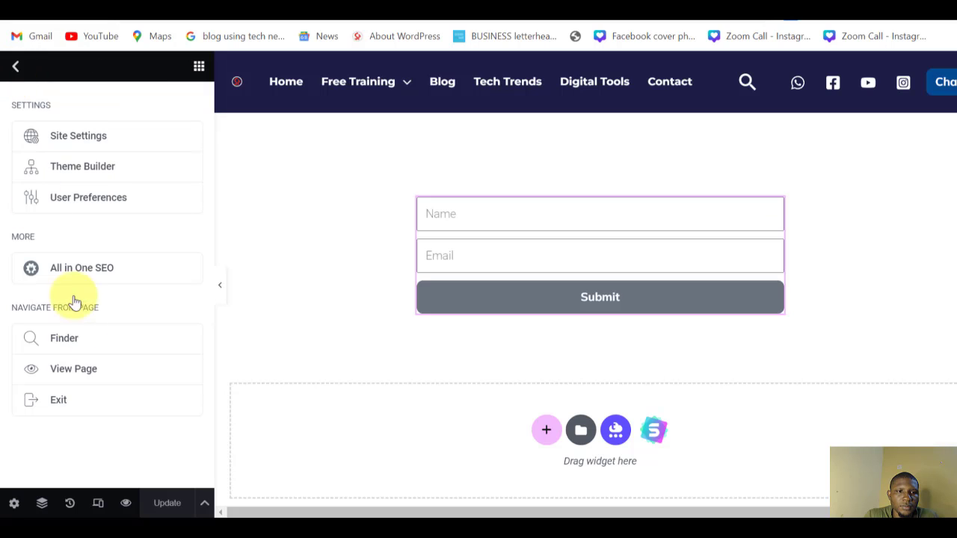
click(74, 397)
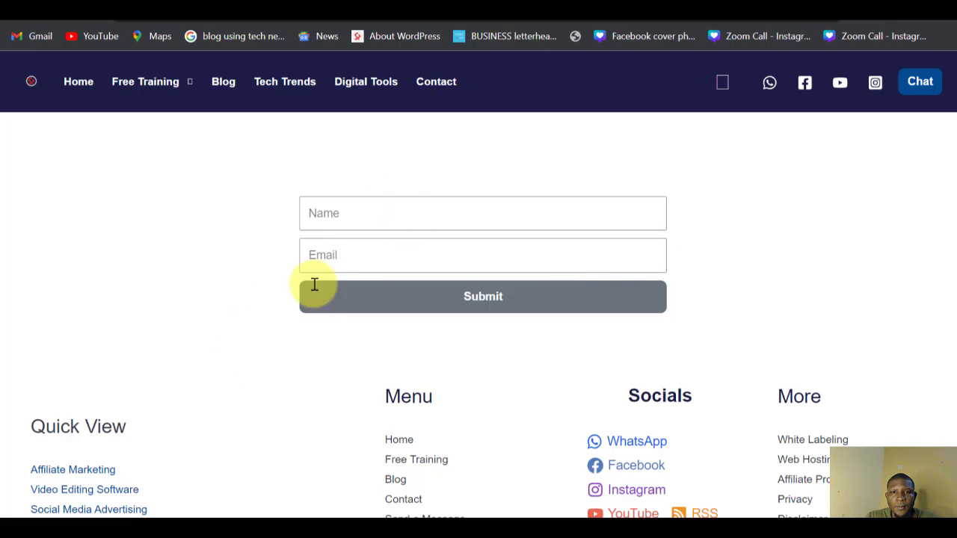
Submit the live form with a test contact's name and email address.
click(390, 217)
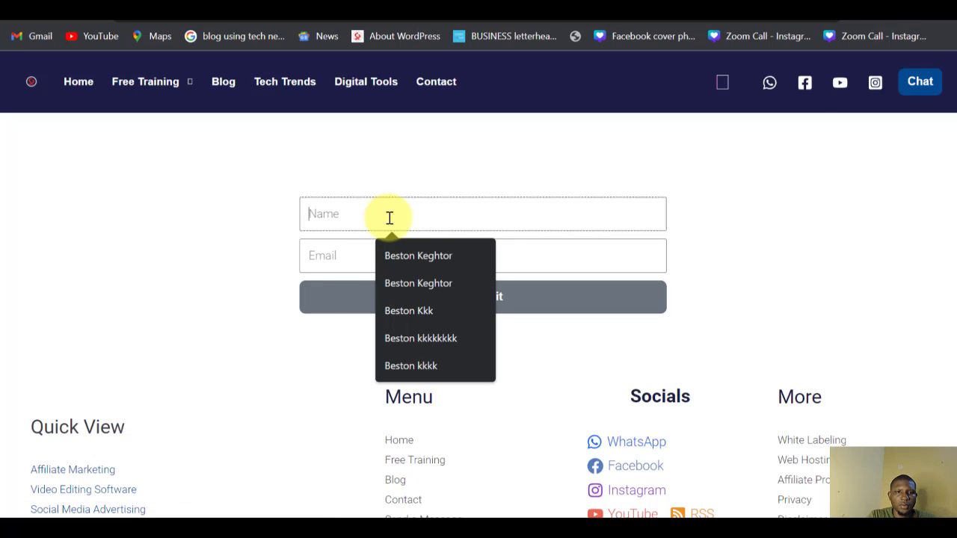
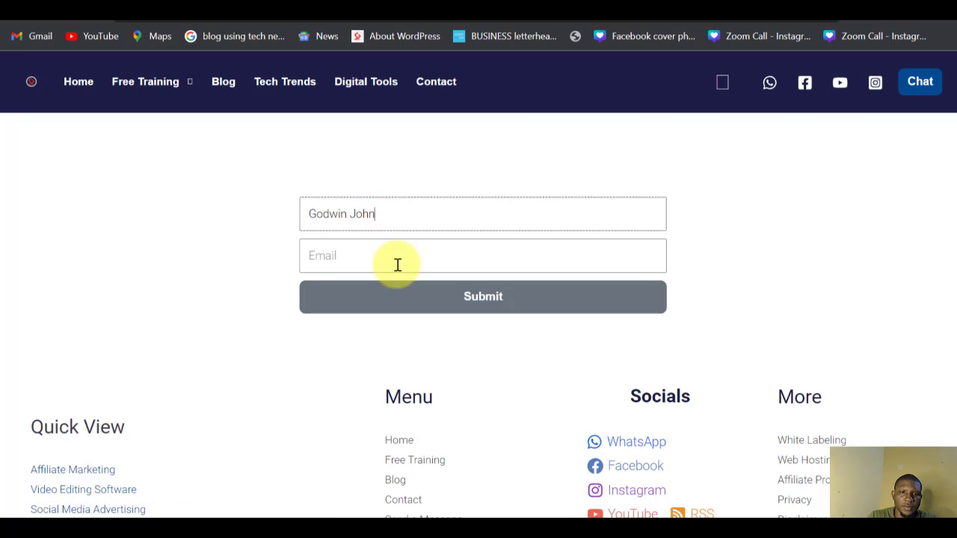
click(419, 254)
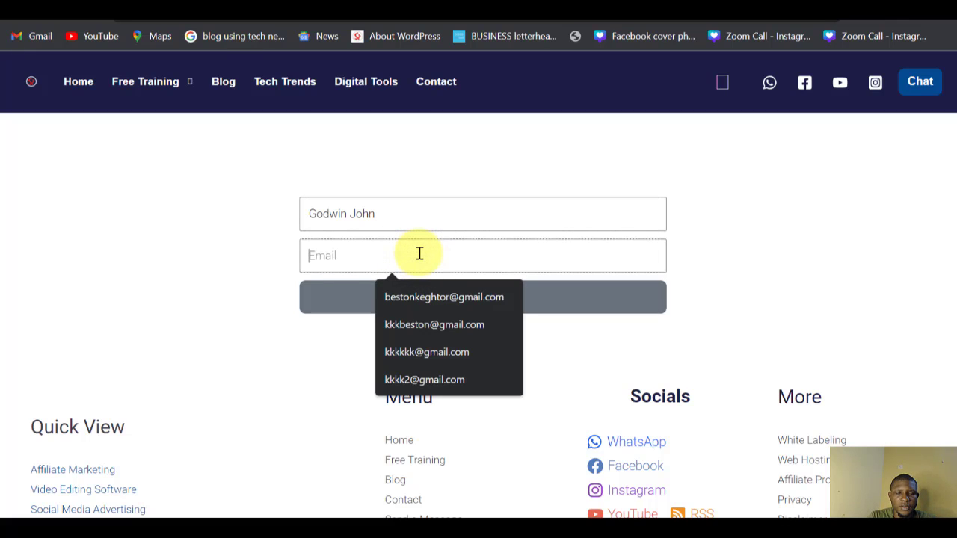
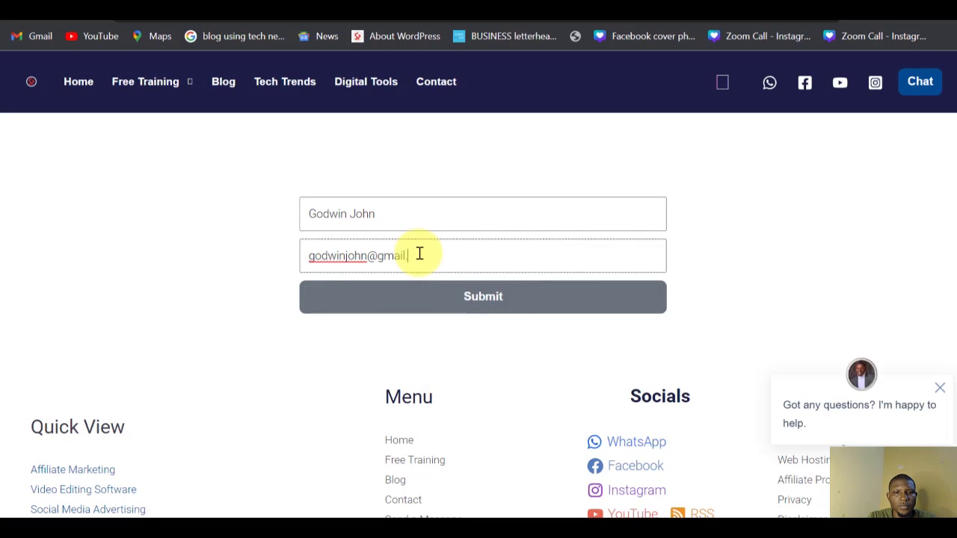
click(486, 301)
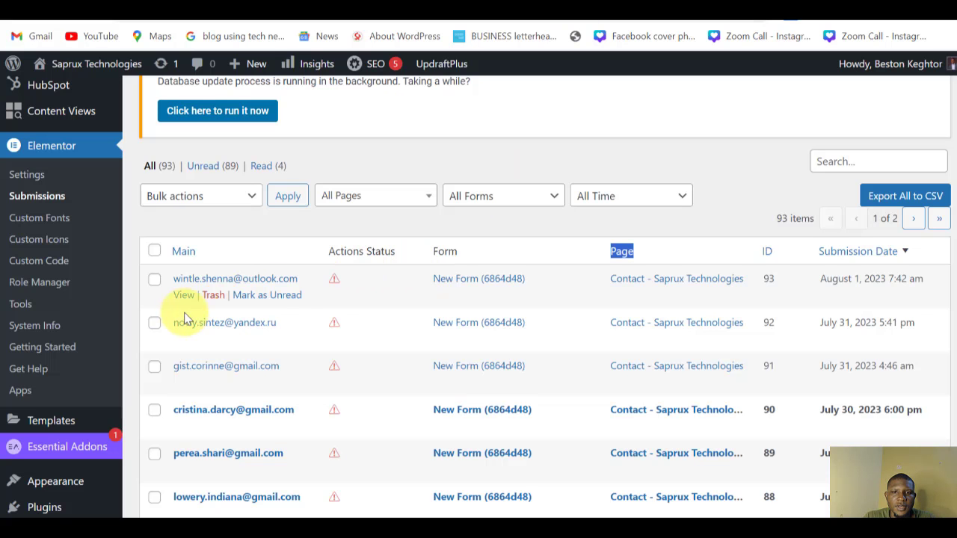
Reload the Submissions list and scroll through it to check the new test entries.
click(67, 17)
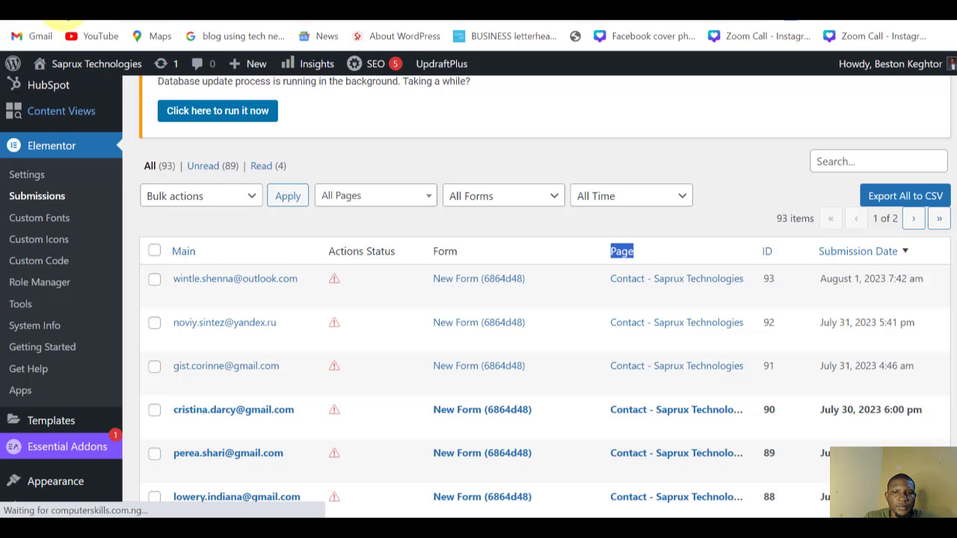
scroll(453, 257, down, 2)
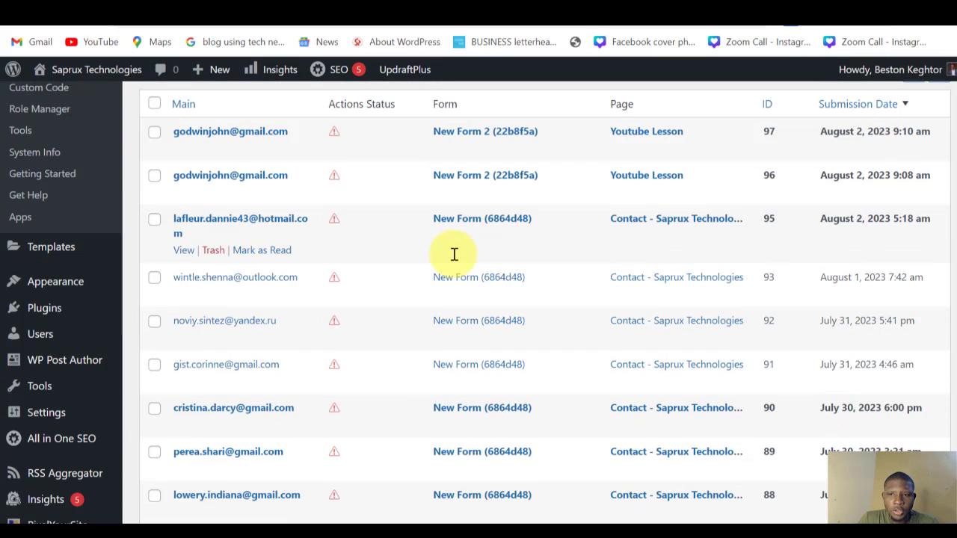
scroll(453, 252, up, 1)
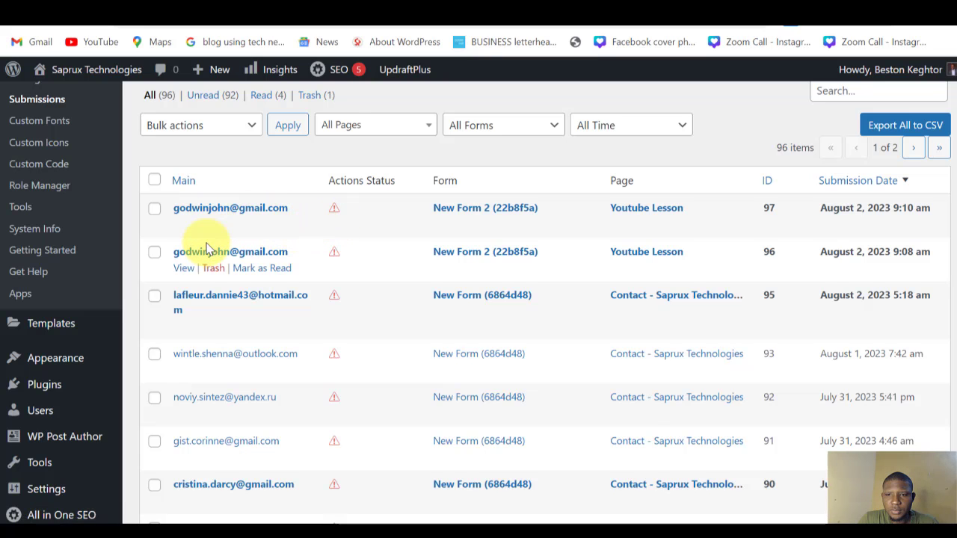
scroll(208, 249, up, 2)
scroll(224, 320, down, 1)
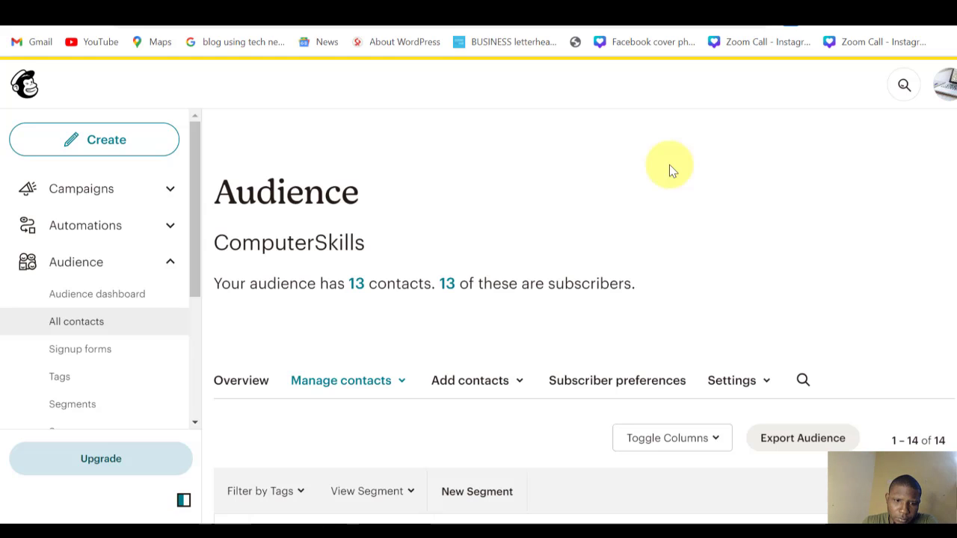
scroll(598, 303, down, 4)
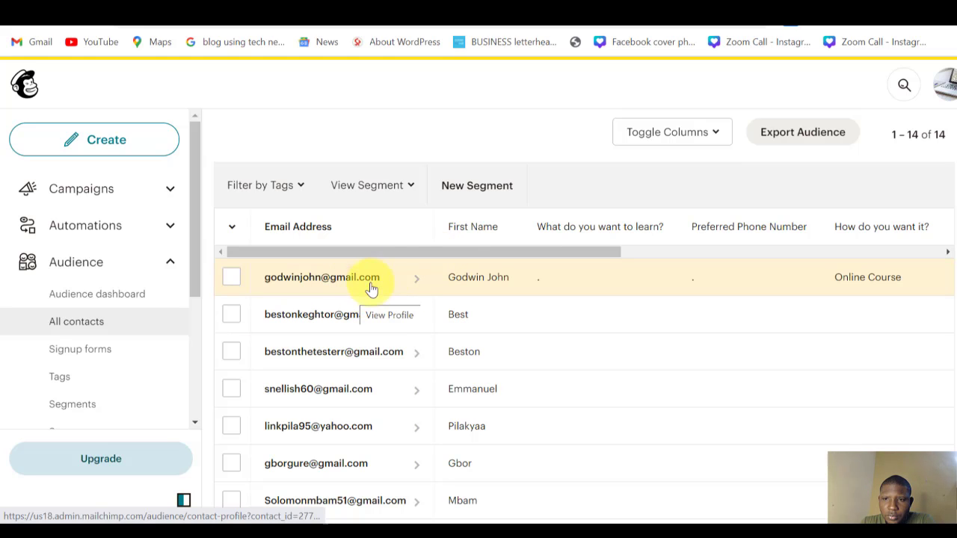
scroll(422, 273, up, 4)
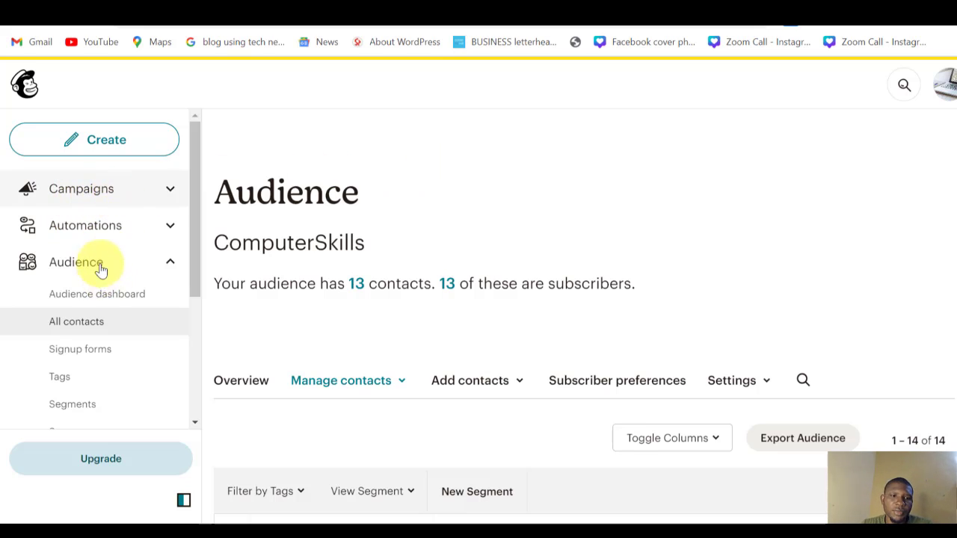
scroll(387, 299, down, 2)
scroll(444, 277, up, 2)
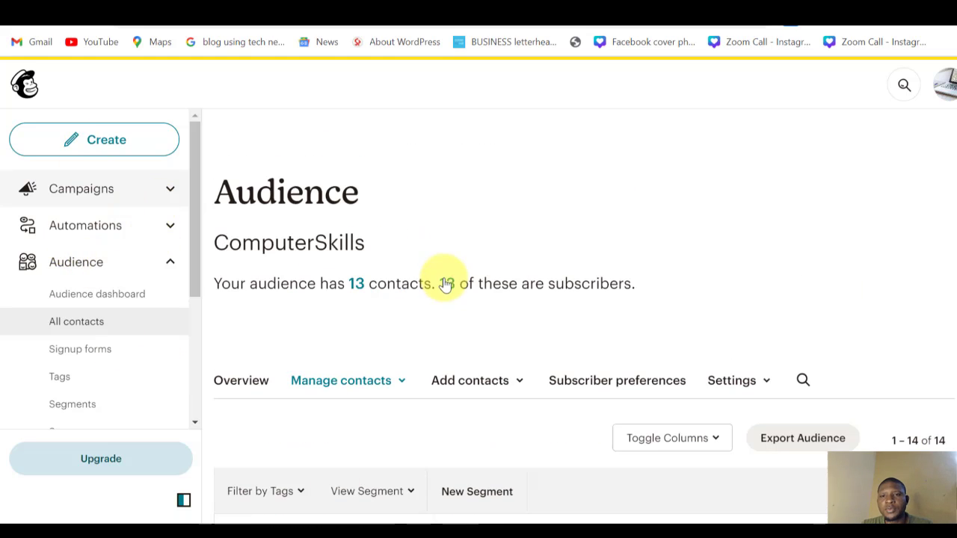
scroll(454, 251, down, 1)
scroll(467, 243, up, 1)
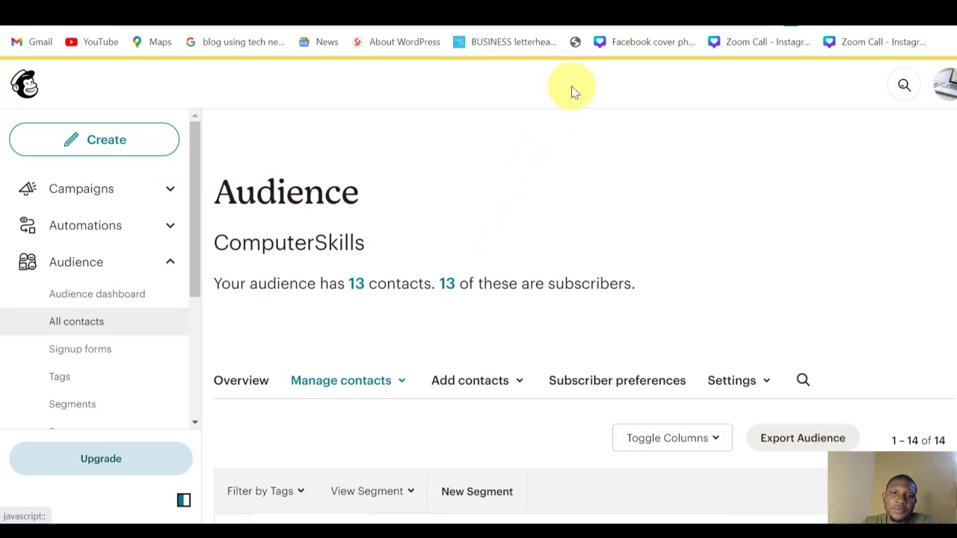